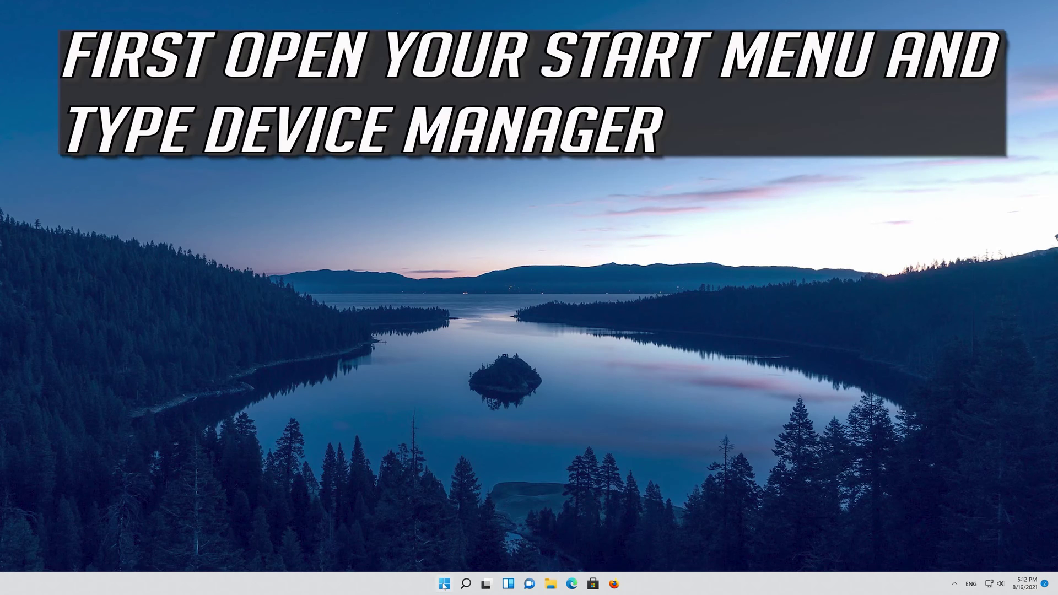
# Search Windows for "device manager" and open Device Manager
pyautogui.click(444, 585)
pyautogui.write('de')
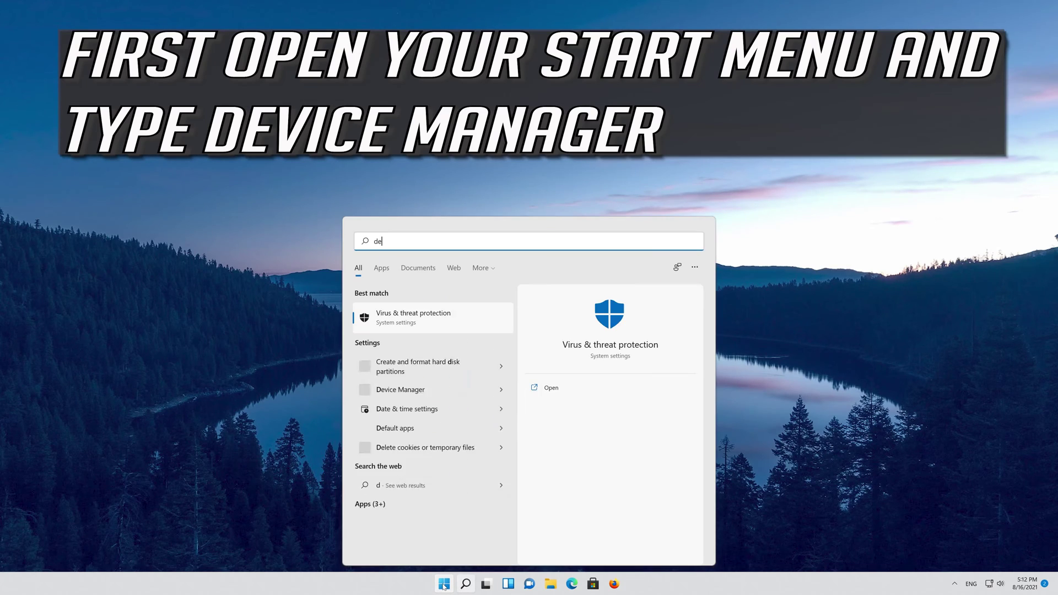
pyautogui.write('vice manager')
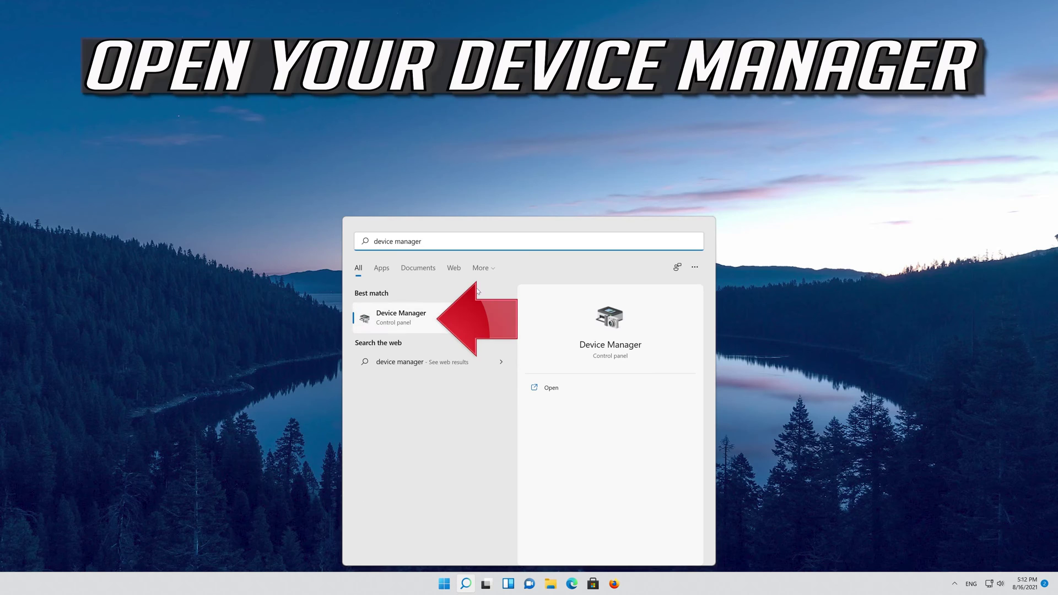
pyautogui.click(423, 322)
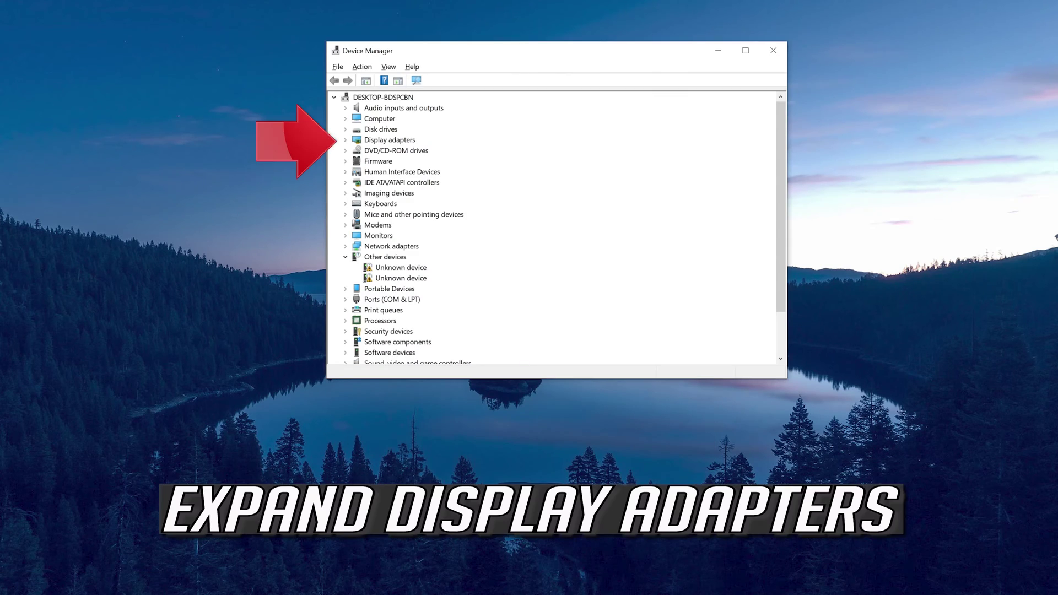
# Show the driver properties of the NVIDIA GeForce RTX 3080 Ti under Display adapters
pyautogui.click(346, 141)
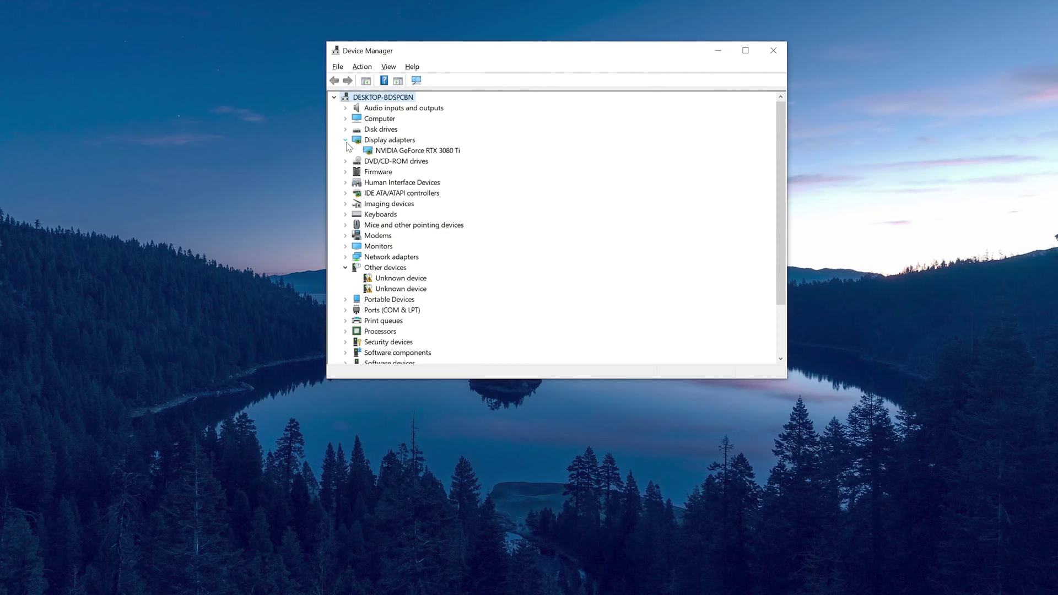
pyautogui.rightClick(441, 152)
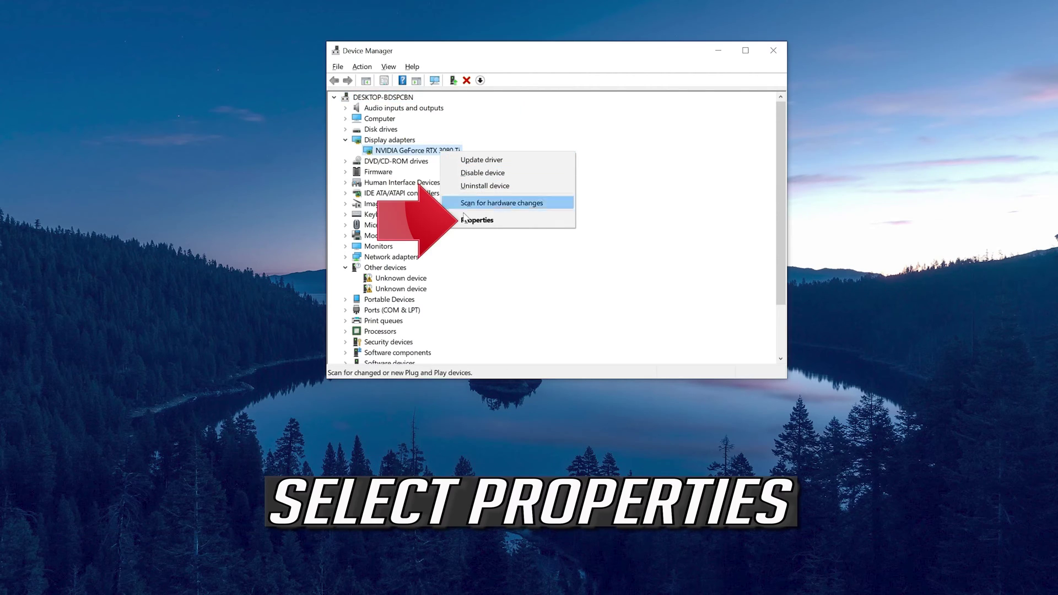
pyautogui.click(507, 221)
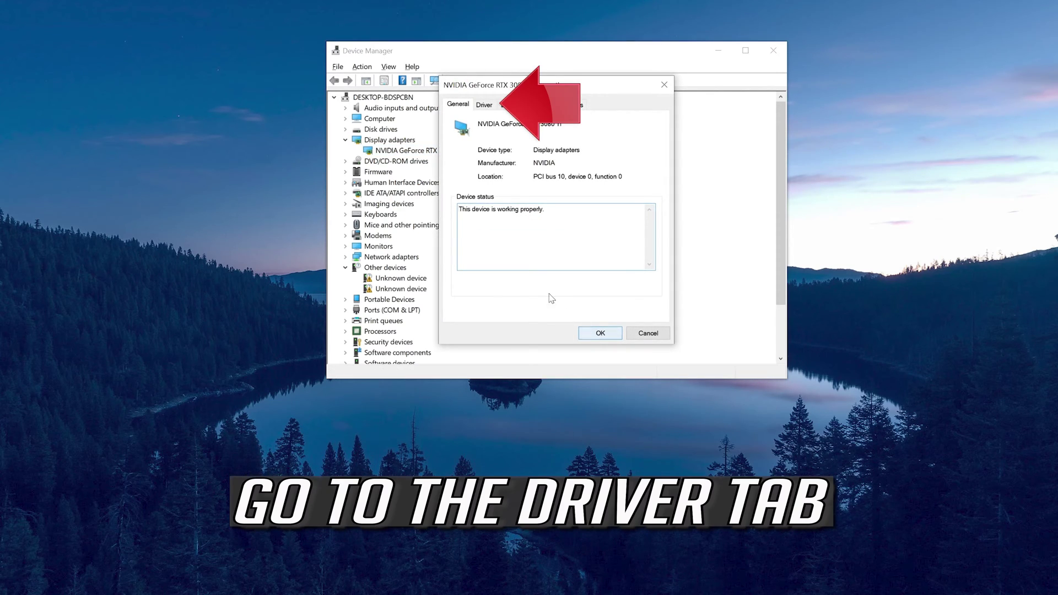
pyautogui.click(485, 106)
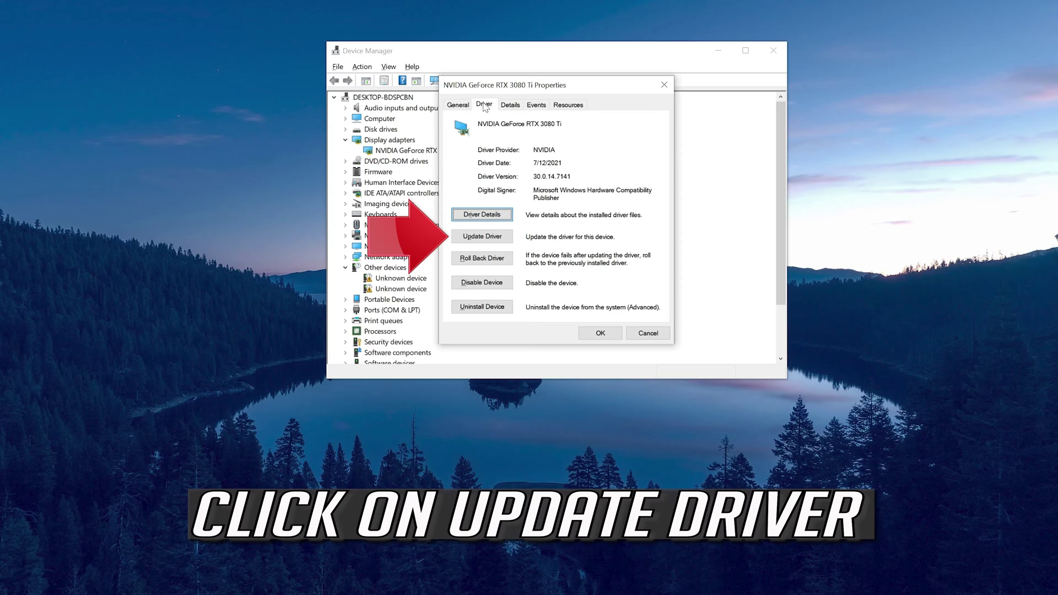
# Run an automatic driver search for the graphics card, and close the update wizard and the device properties
pyautogui.click(469, 239)
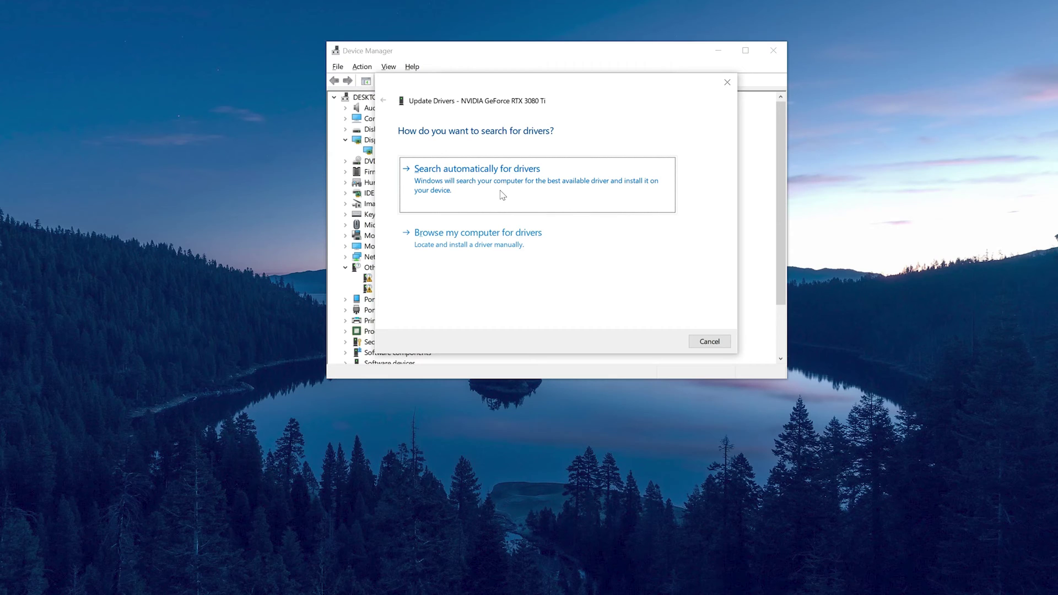
pyautogui.click(503, 195)
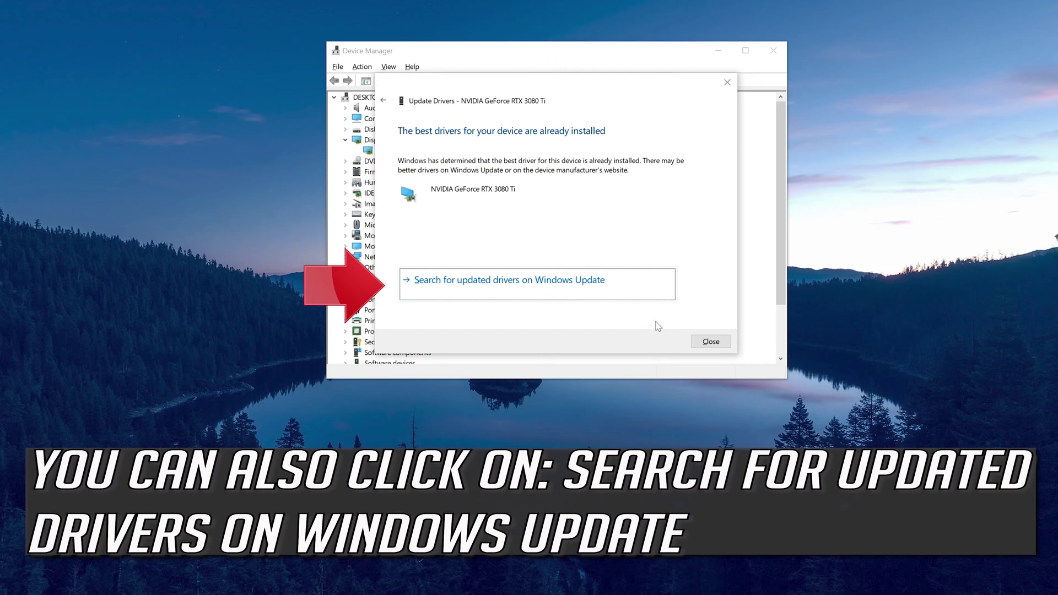
pyautogui.click(711, 342)
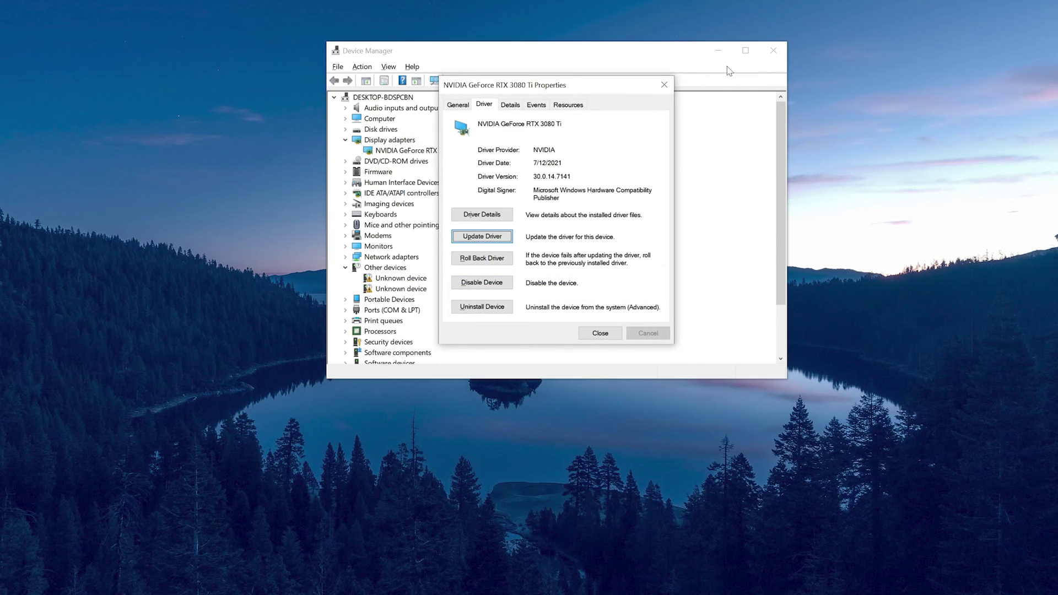
pyautogui.click(664, 85)
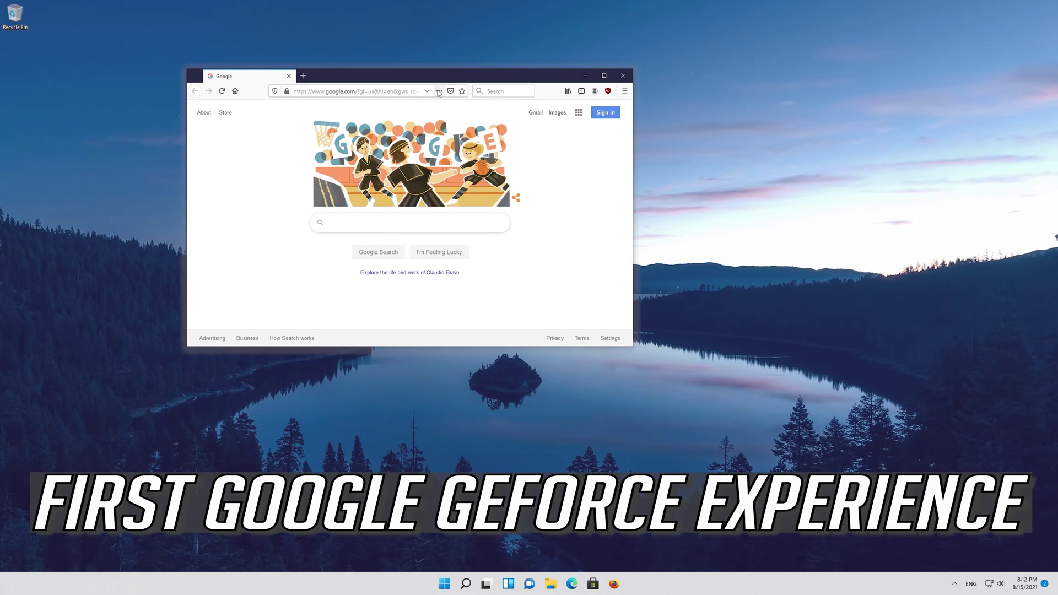
# In Firefox, search Google for "geforce experience" and open NVIDIA's GeForce Experience page
pyautogui.moveTo(443, 80); pyautogui.dragTo(519, 149)
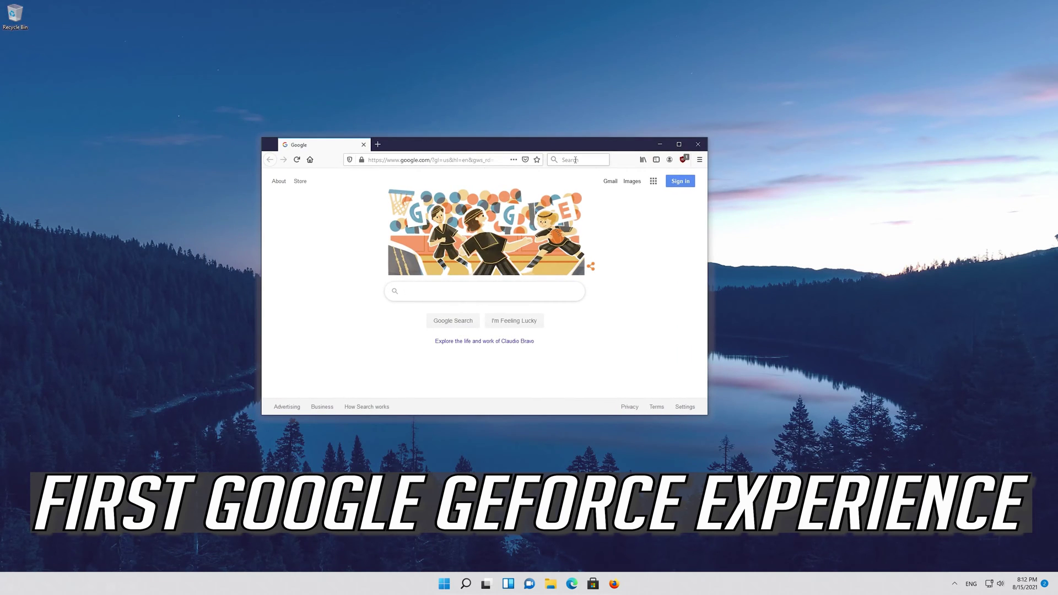
pyautogui.write('geforce')
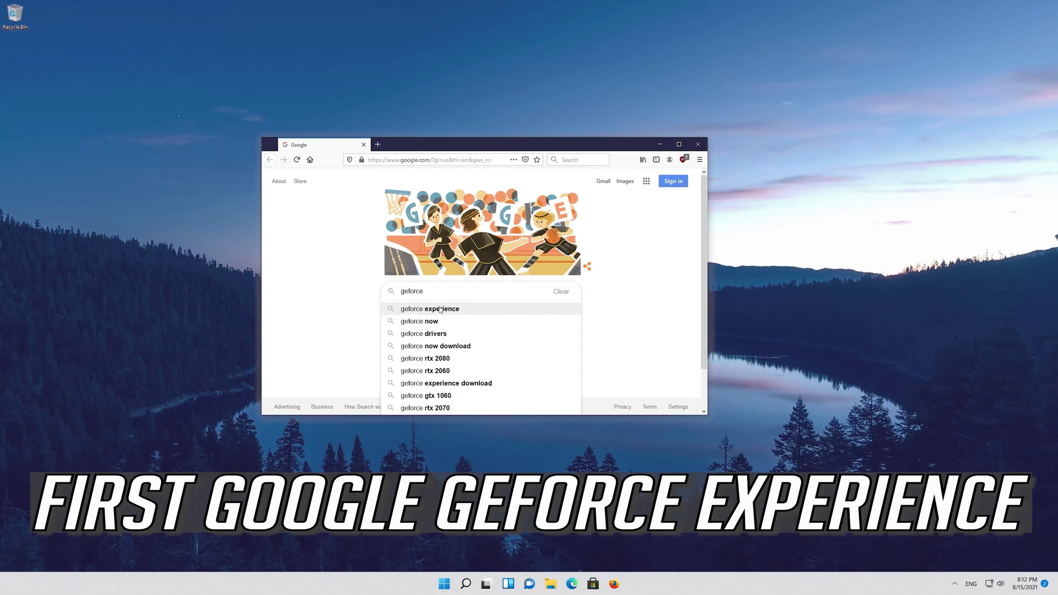
pyautogui.write(' experience')
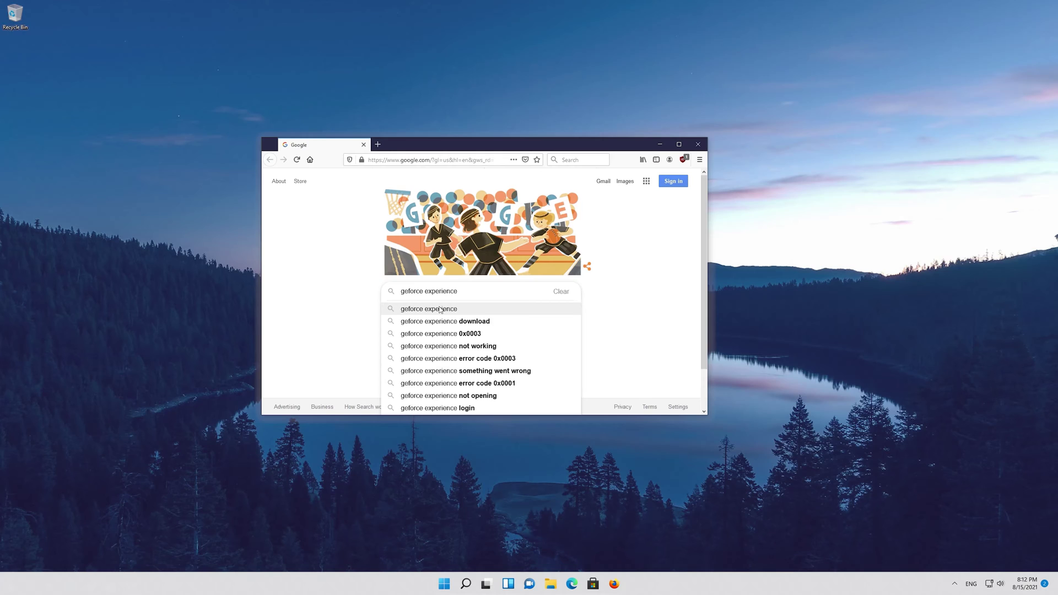
pyautogui.press('Return')
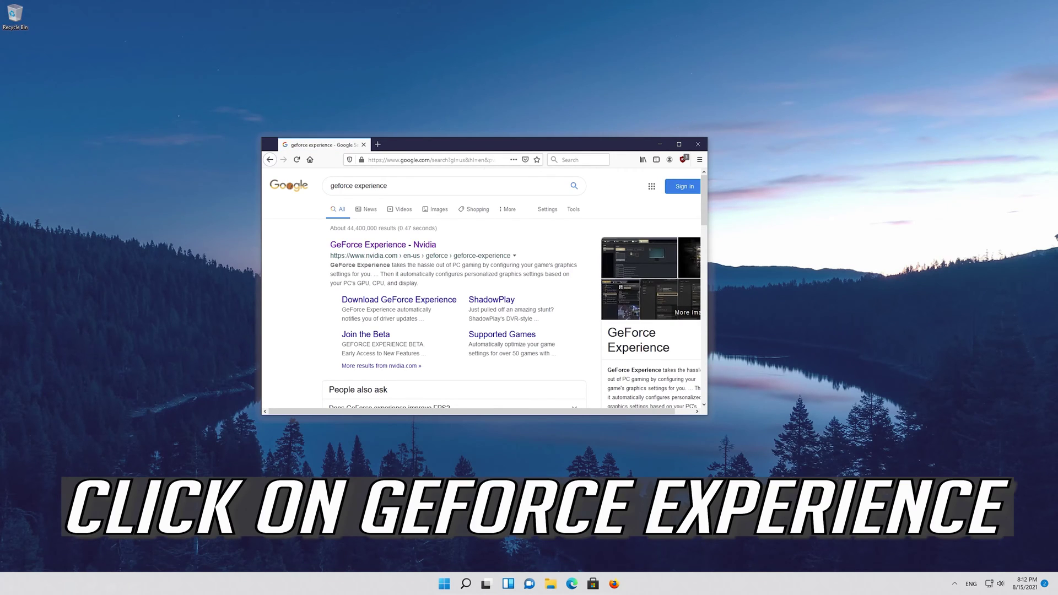
pyautogui.click(397, 245)
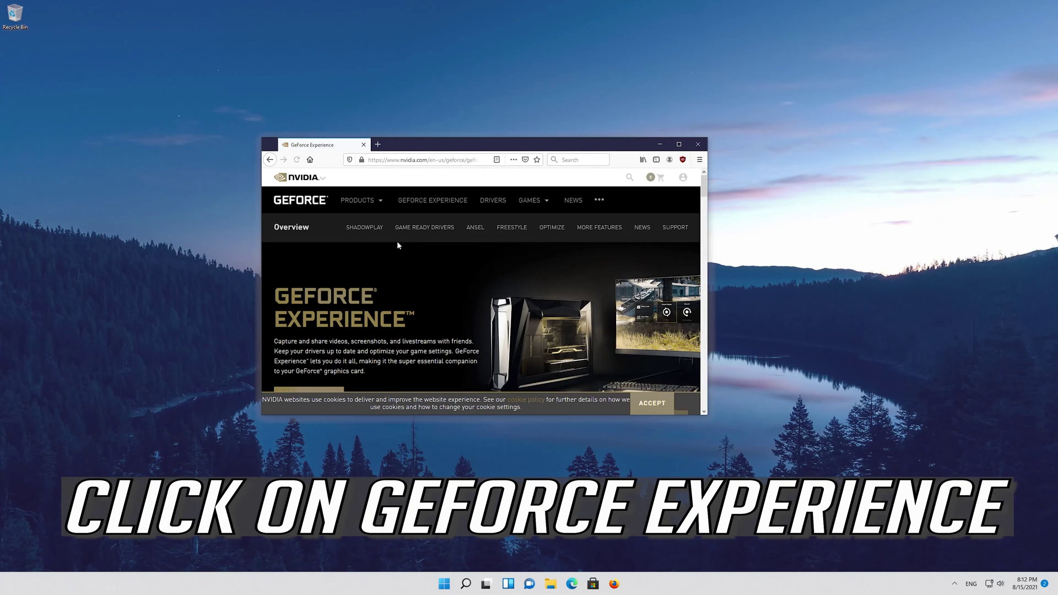
# Download and save GeForce_Experience_v3.20.1.57.exe from the NVIDIA page, and check its download progress
pyautogui.scroll(-3, 398, 245)
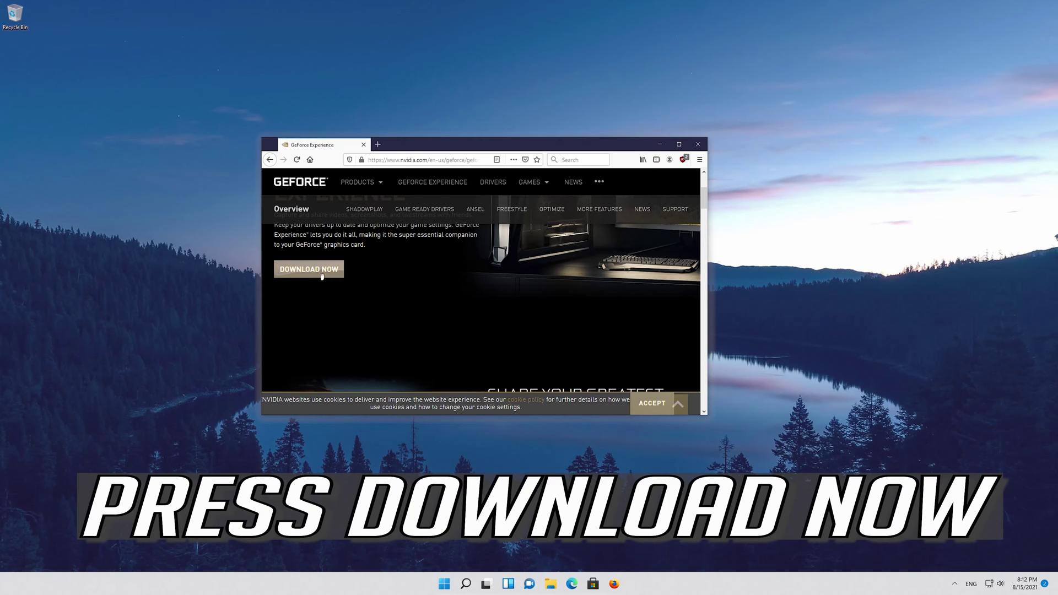
pyautogui.click(306, 279)
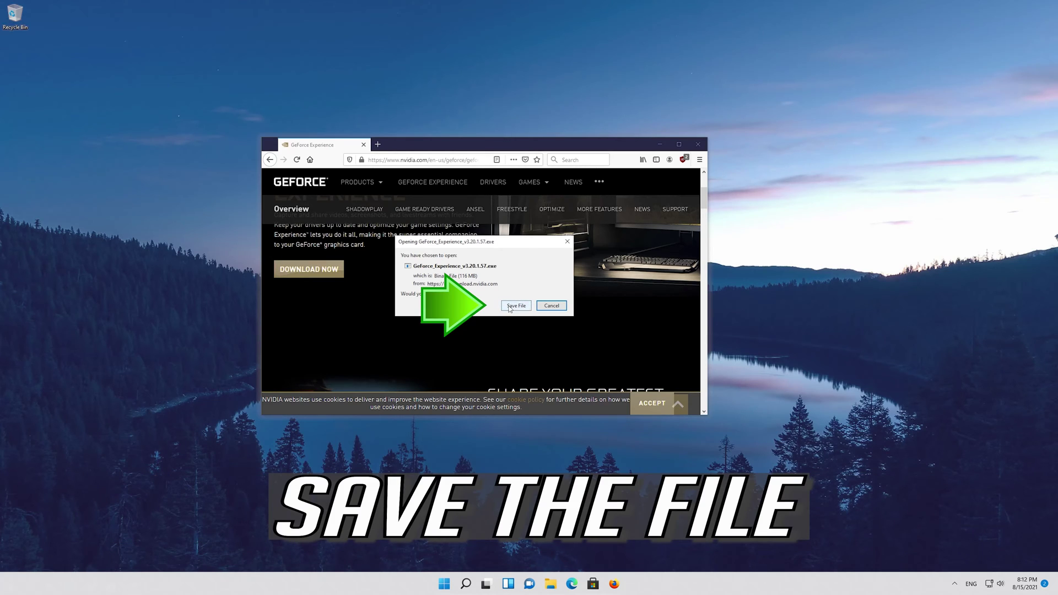
pyautogui.click(516, 306)
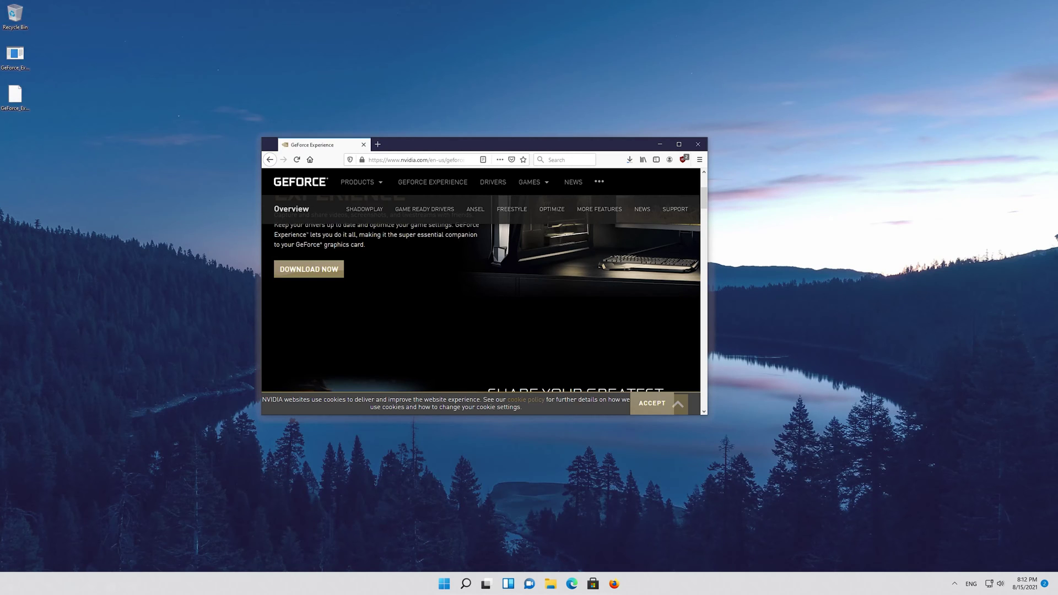
pyautogui.click(627, 162)
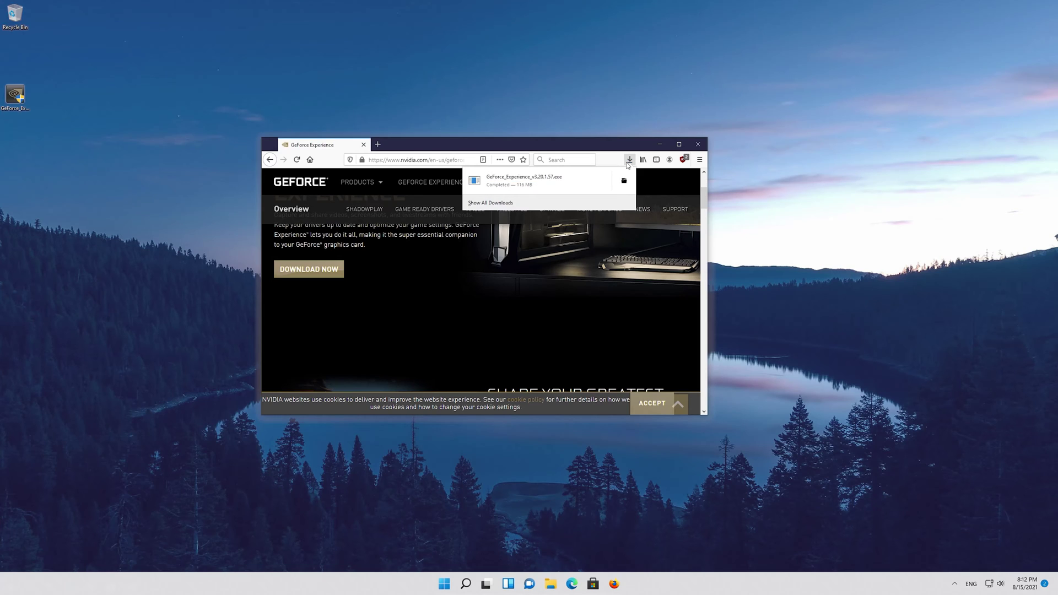
# Close the browser and run the downloaded GeForce Experience installer, allowing it to make changes to the device
pyautogui.click(698, 144)
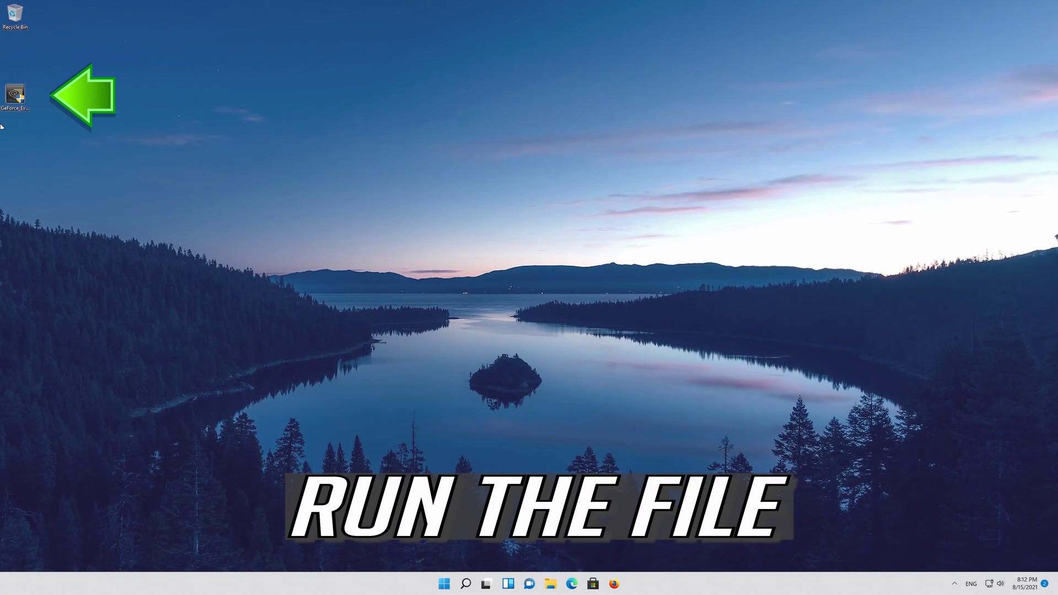
pyautogui.doubleClick(15, 95)
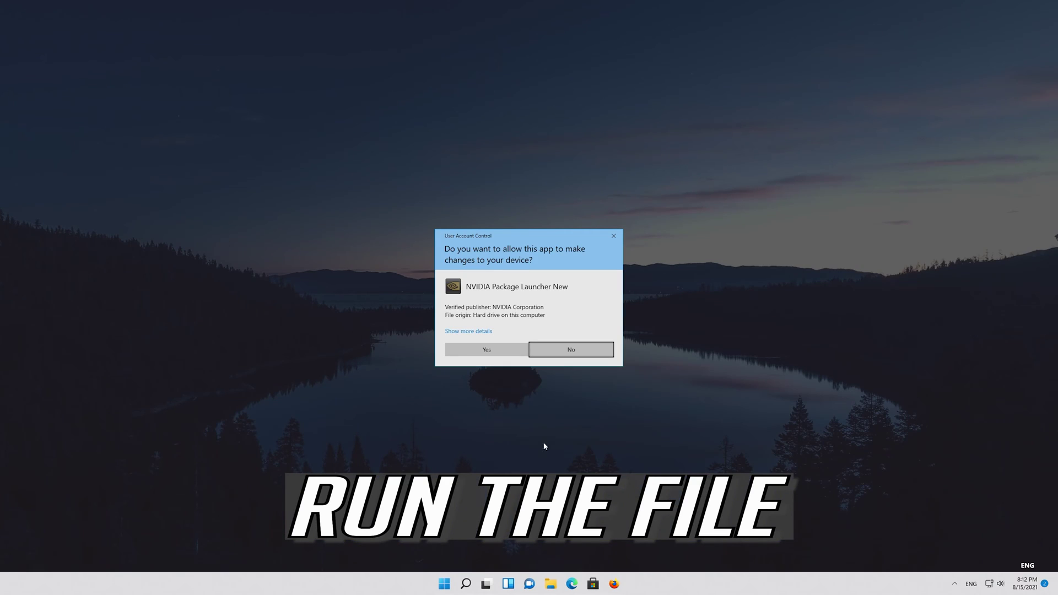
pyautogui.click(486, 349)
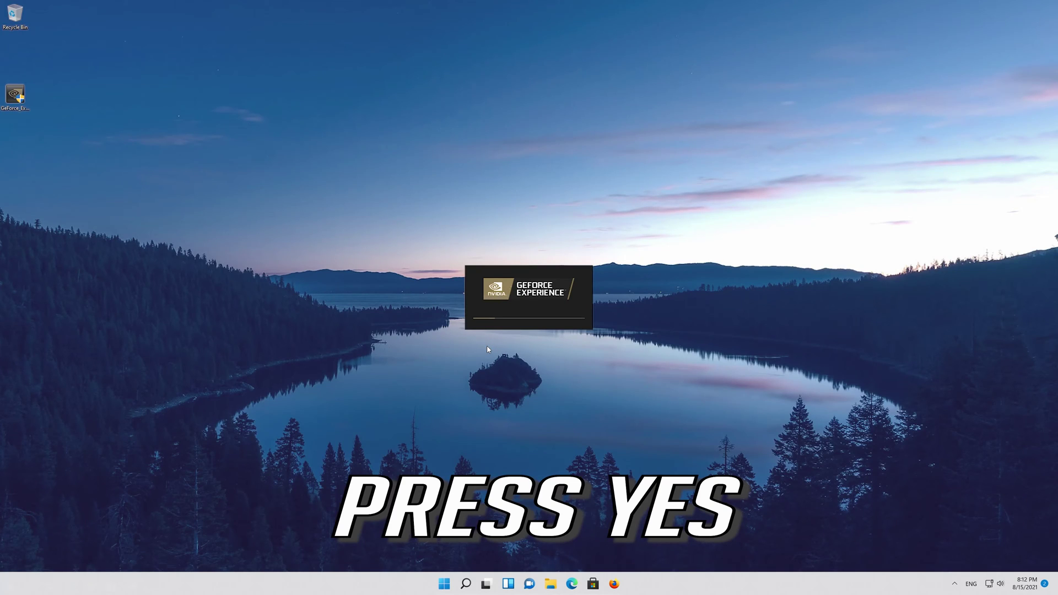
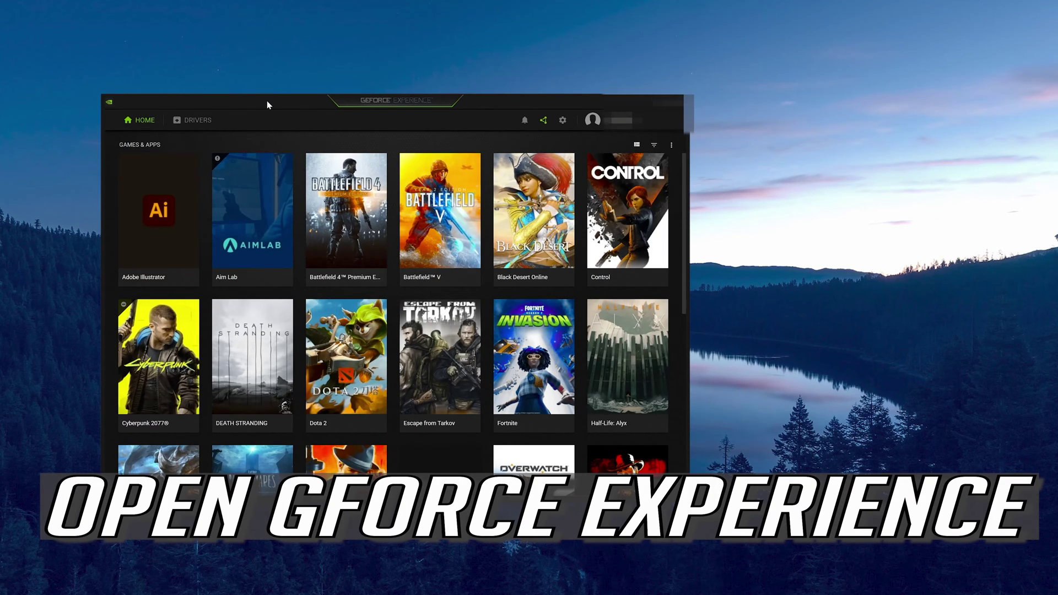
# In GeForce Experience, go to the driver page and check for driver updates
pyautogui.moveTo(266, 100); pyautogui.dragTo(398, 81)
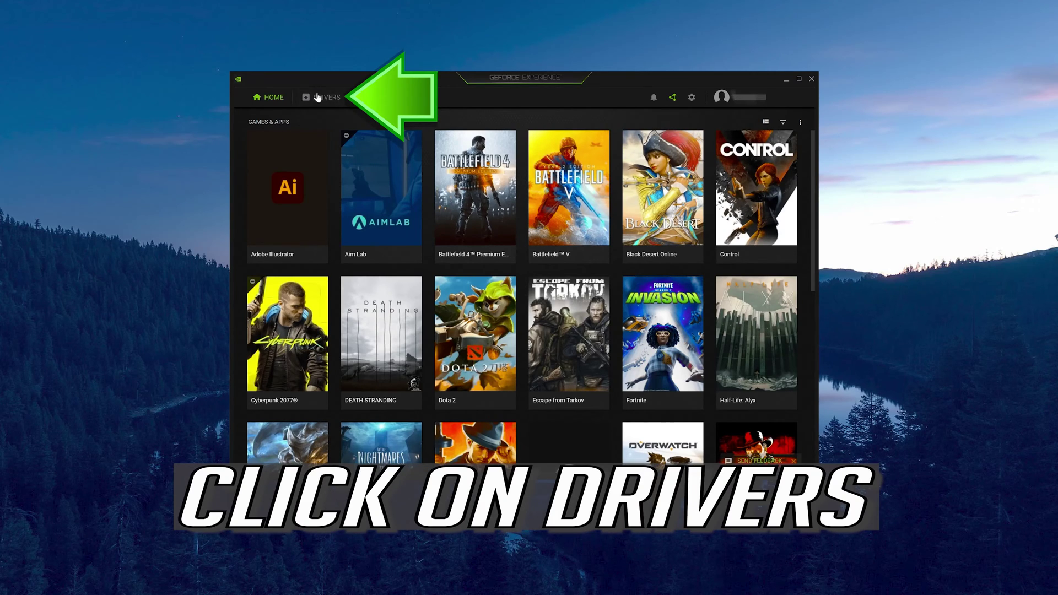
pyautogui.click(320, 101)
pyautogui.click(319, 102)
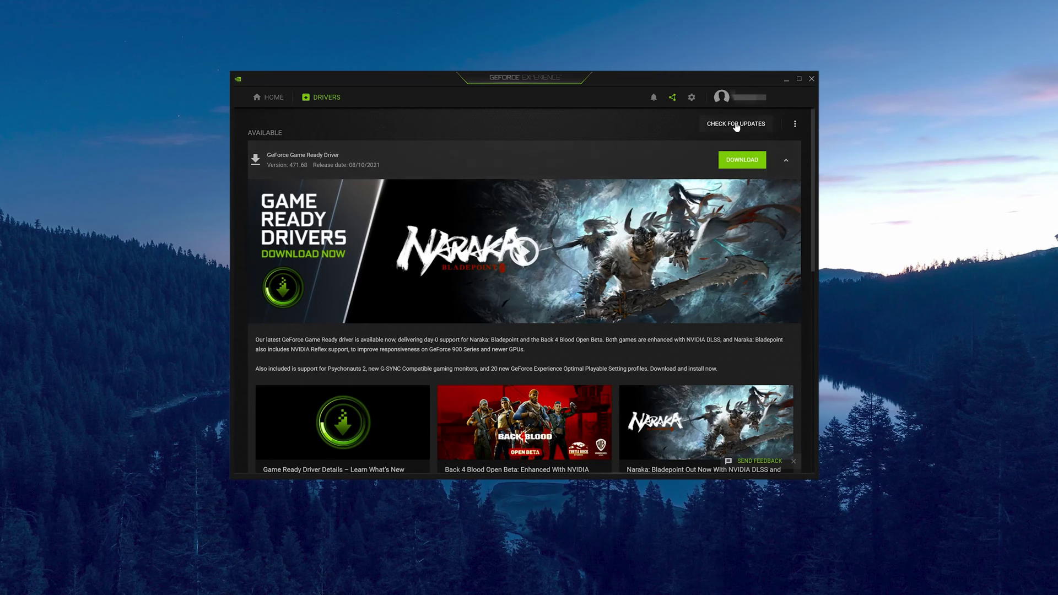
pyautogui.click(736, 125)
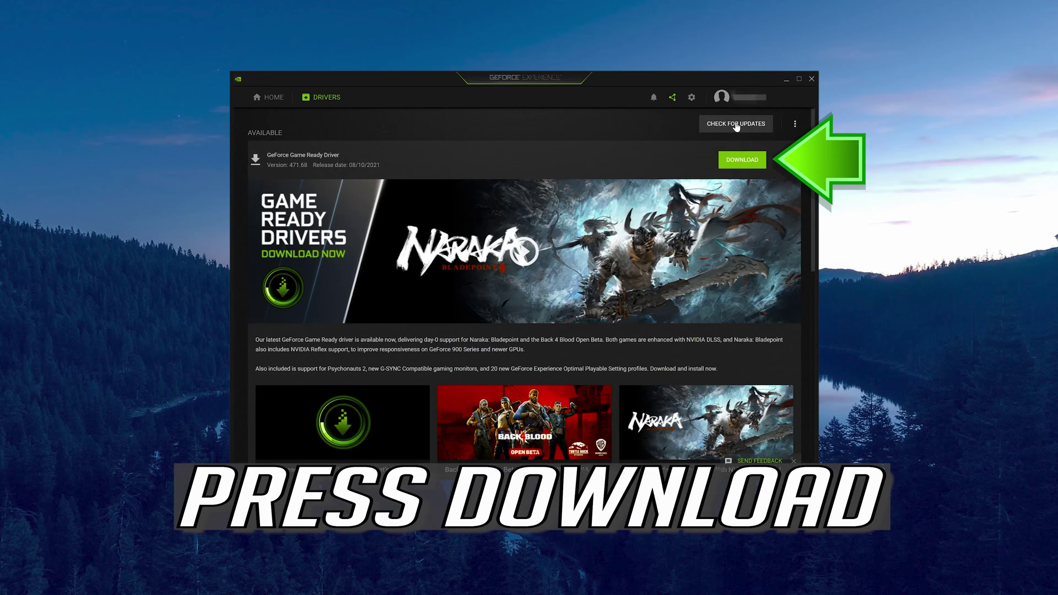
# Download GeForce Game Ready Driver version 471.68 and start its express installation
pyautogui.click(738, 161)
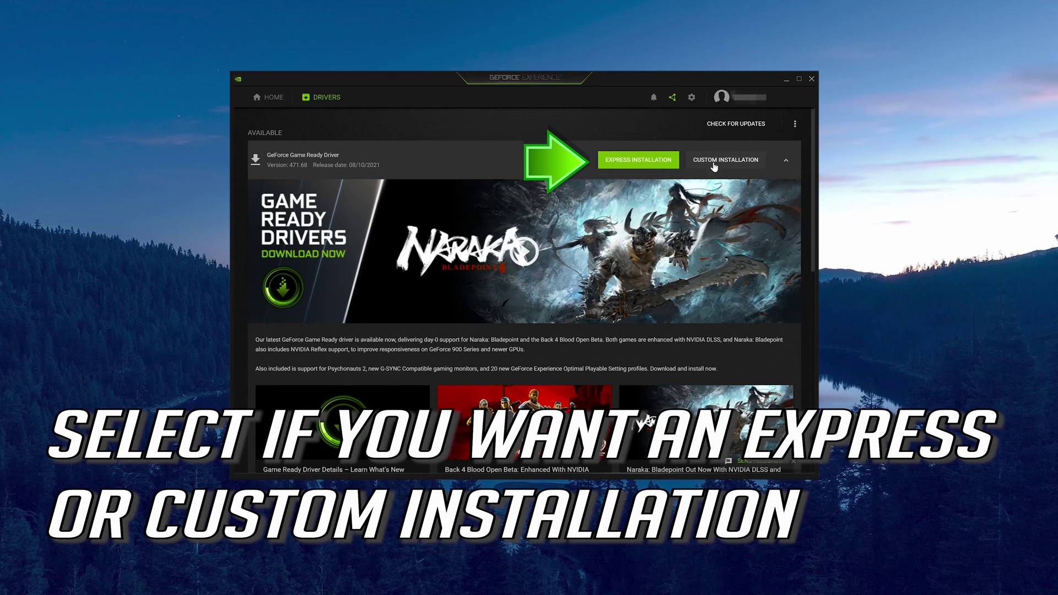
pyautogui.click(647, 167)
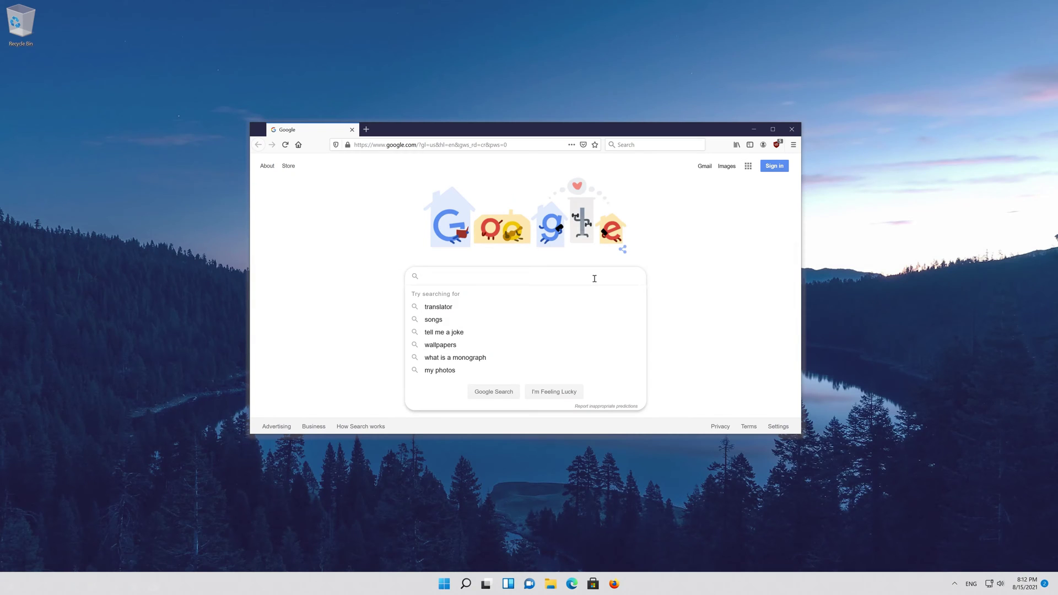
# In Firefox, search Google for "intel driver support assistant" and open Intel's Driver & Support Assistant page
pyautogui.write('in')
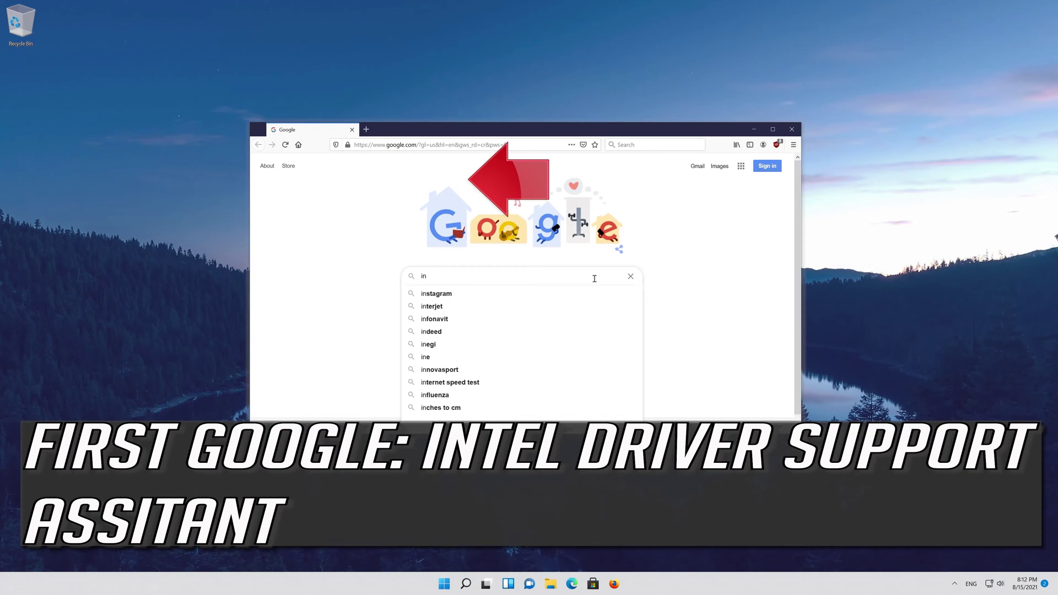
pyautogui.write('tel driver ')
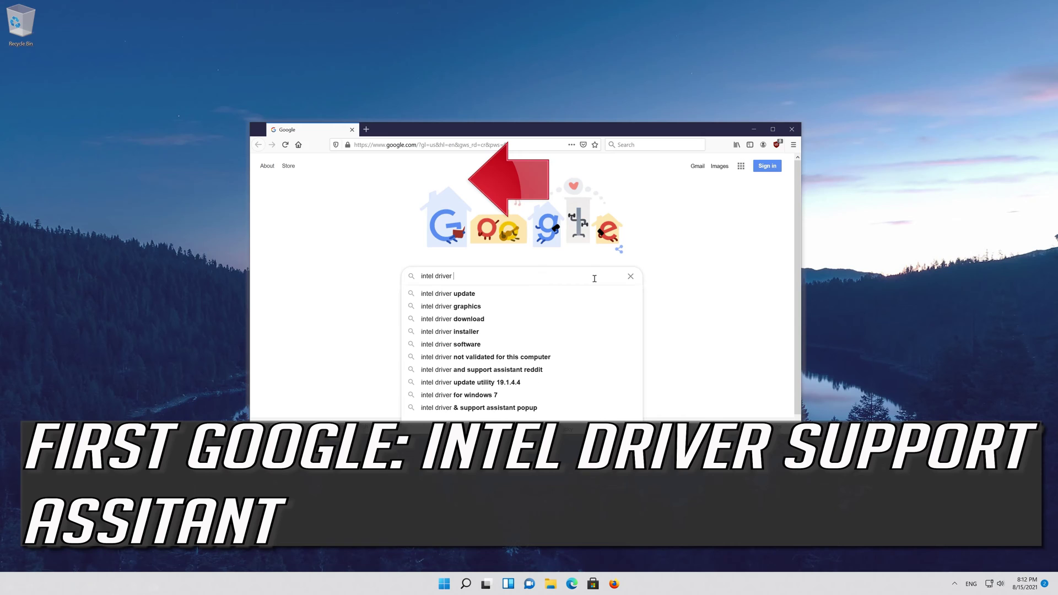
pyautogui.write('support ')
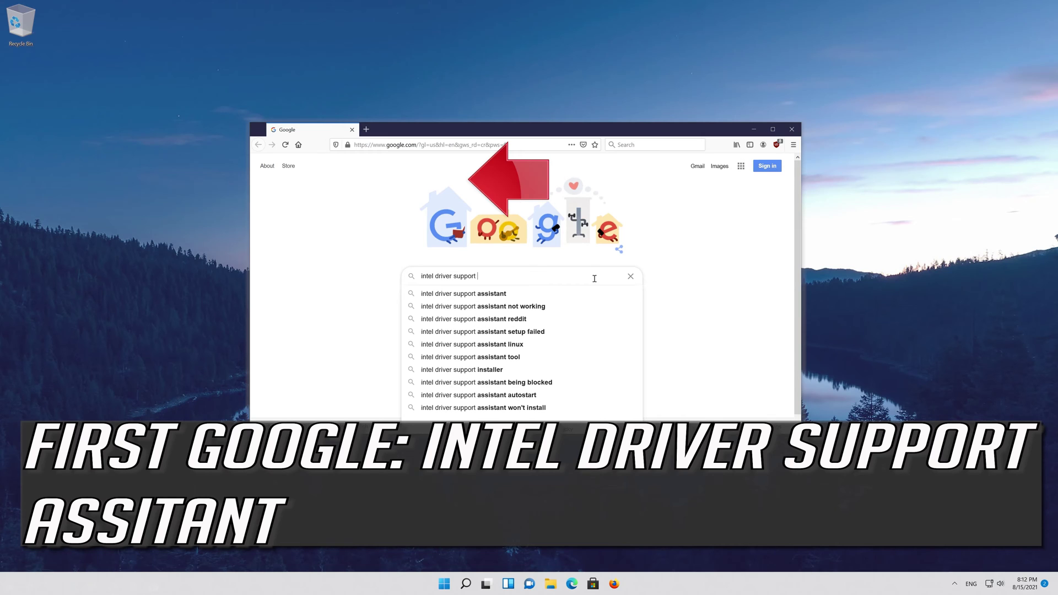
pyautogui.write('assistant')
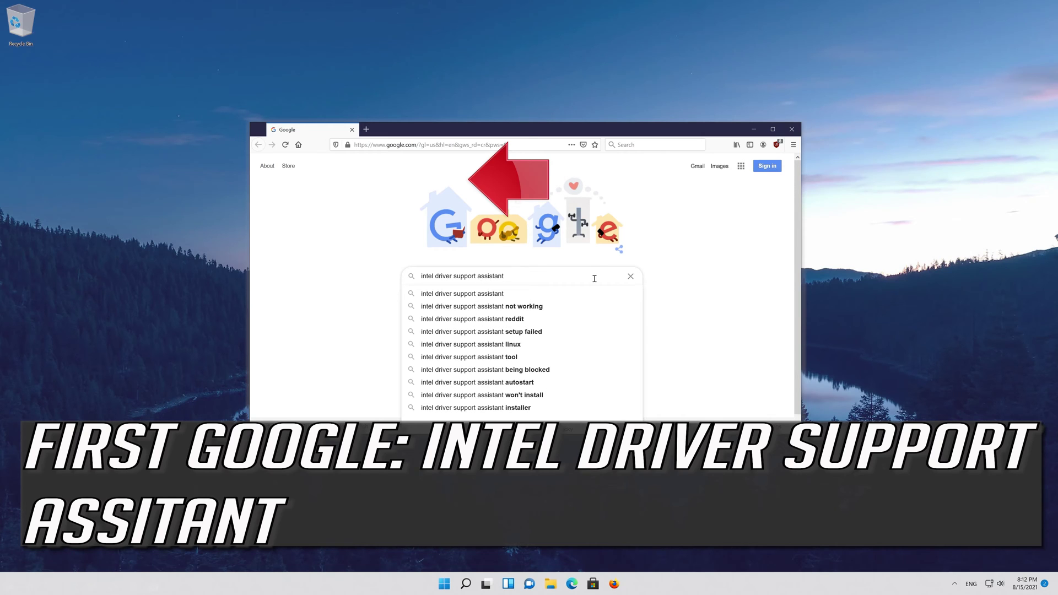
pyautogui.press('Escape')
pyautogui.press('Return')
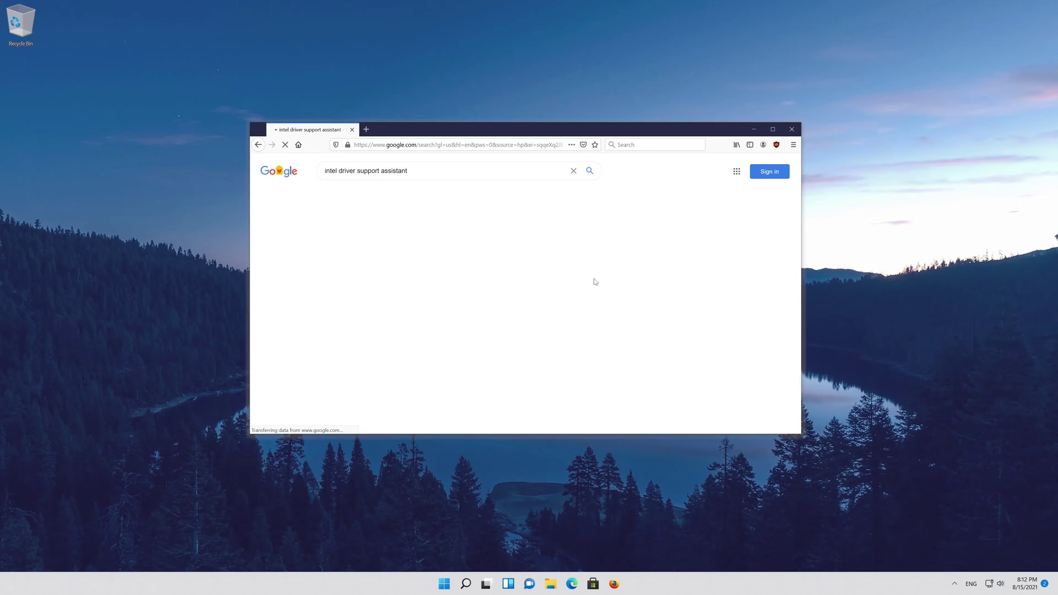
pyautogui.click(391, 242)
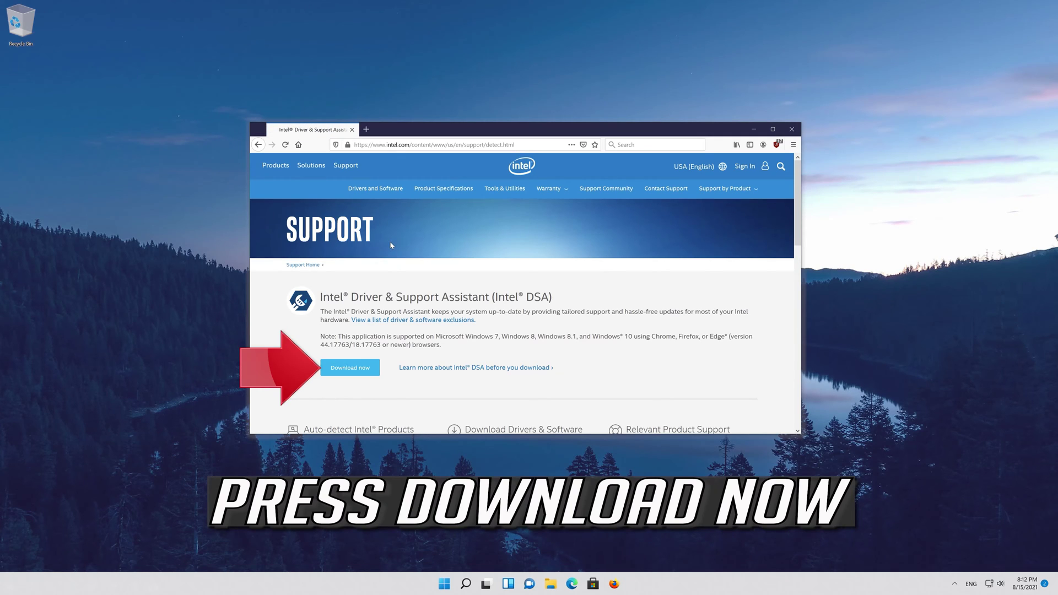
# Download the Intel Driver & Support Assistant installer, save it and run it from the desktop
pyautogui.click(334, 373)
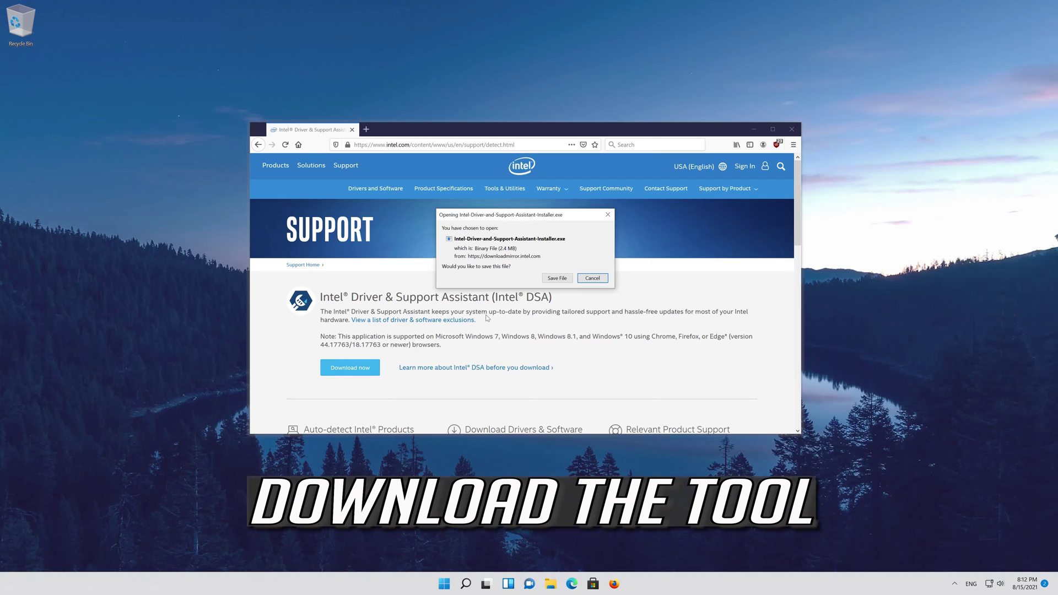
pyautogui.click(553, 279)
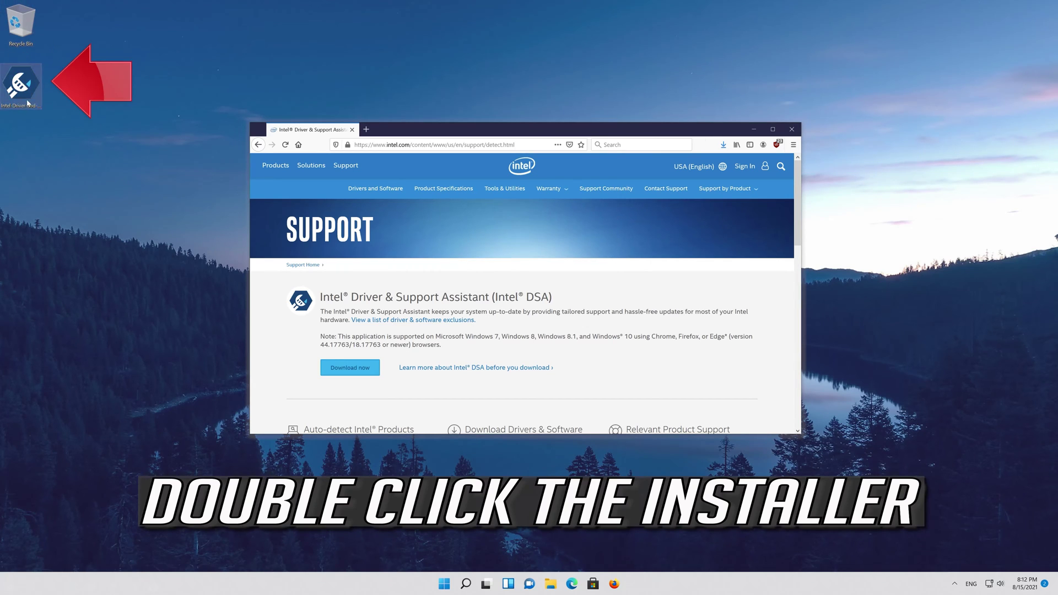
pyautogui.doubleClick(23, 92)
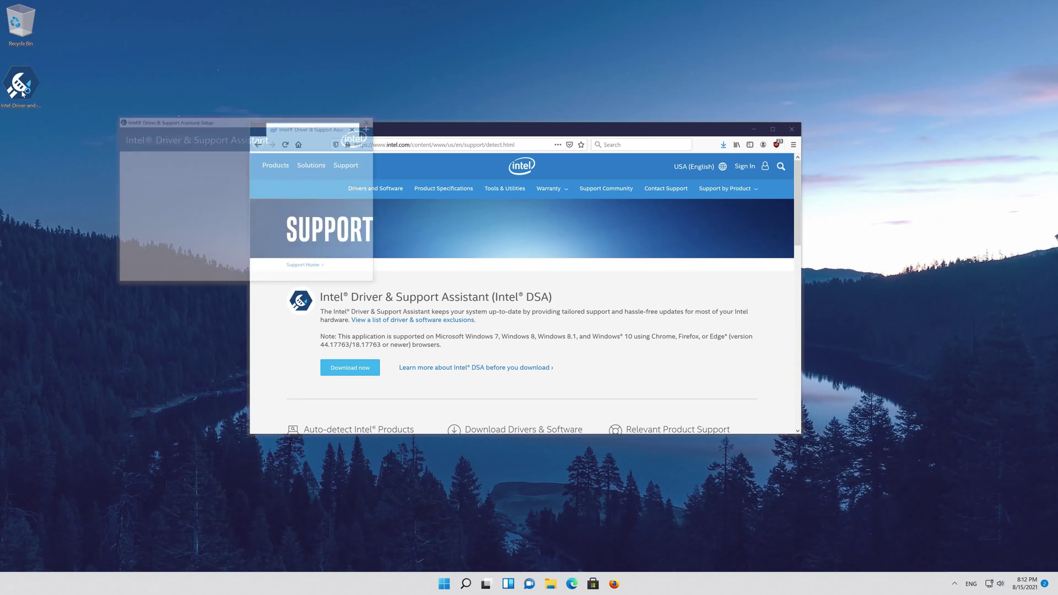
pyautogui.moveTo(147, 120); pyautogui.dragTo(417, 170)
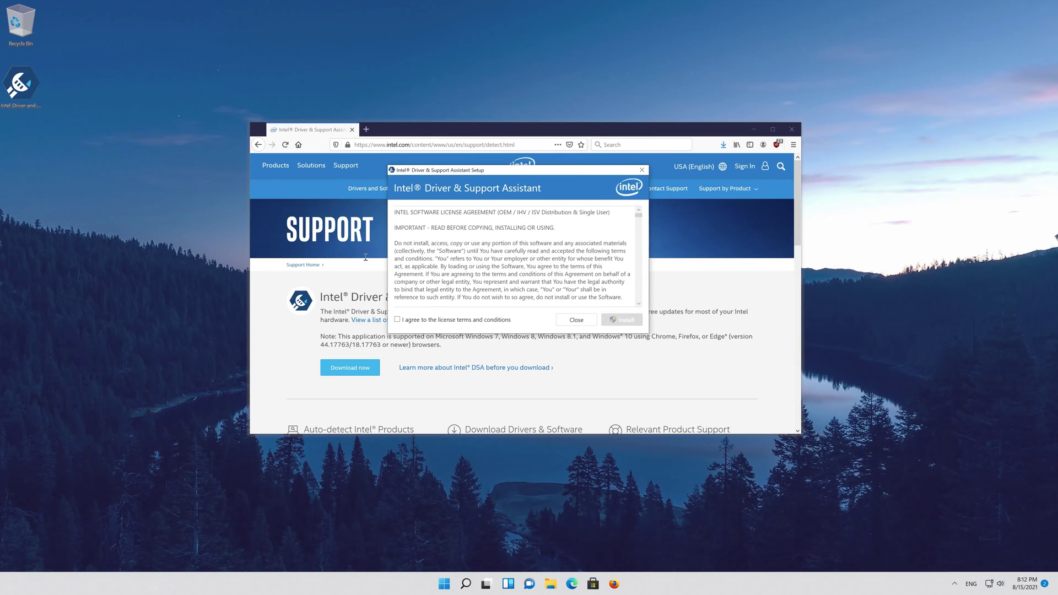
# Agree to the license terms and install Intel Driver & Support Assistant, allowing it to make changes to the device
pyautogui.click(398, 320)
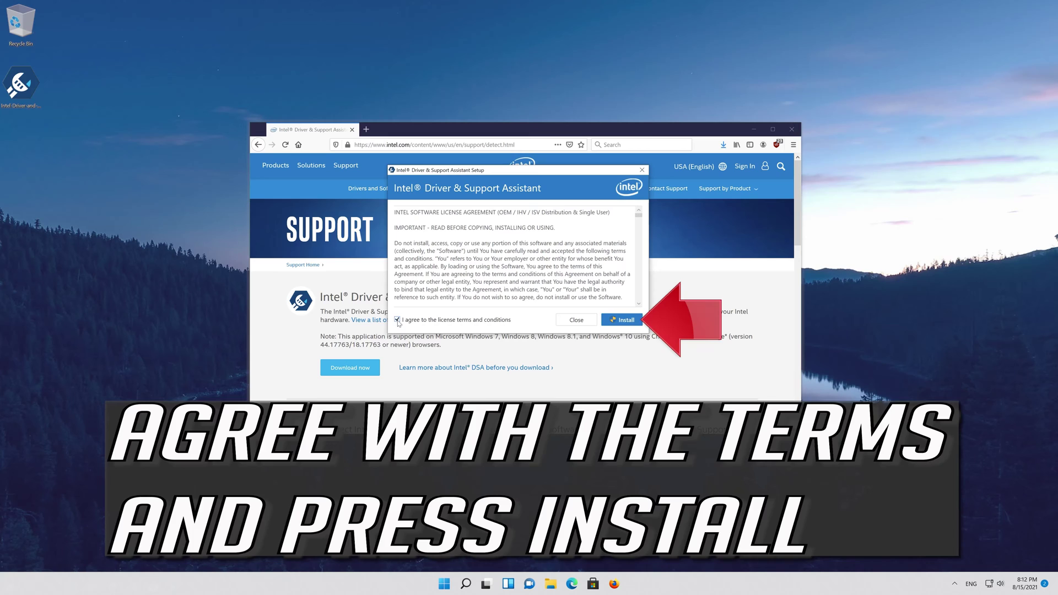
pyautogui.click(617, 321)
pyautogui.click(616, 322)
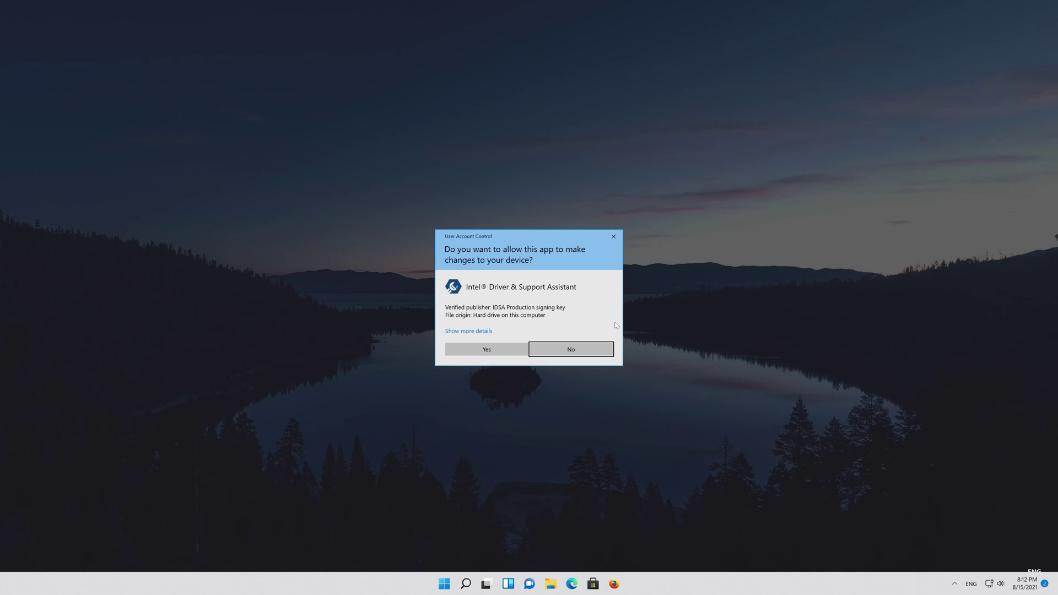
pyautogui.click(480, 353)
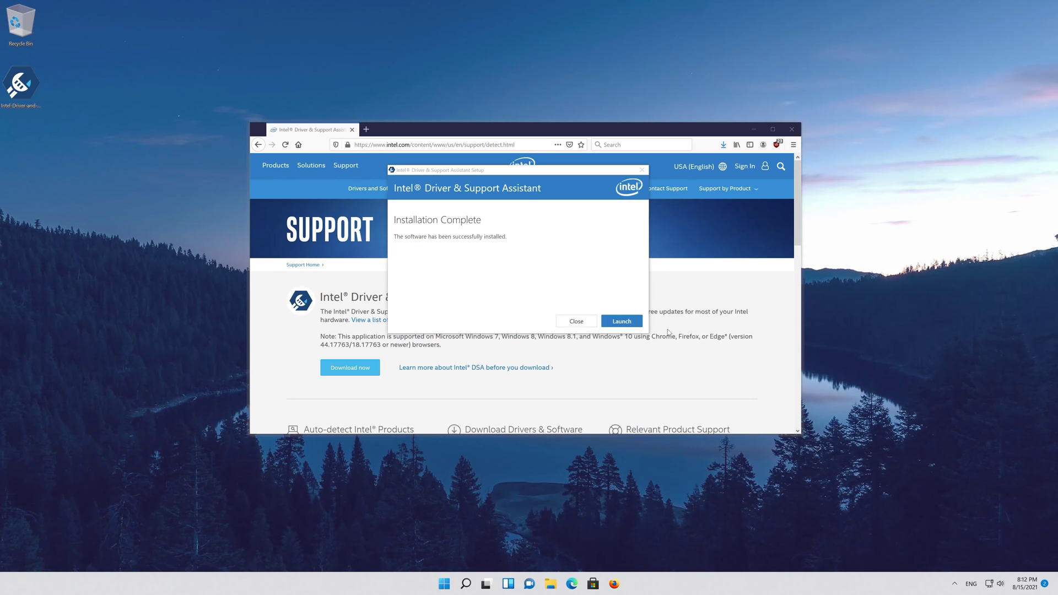
# Launch Intel Driver & Support Assistant and examine its report on this PC's system details and drivers
pyautogui.click(617, 323)
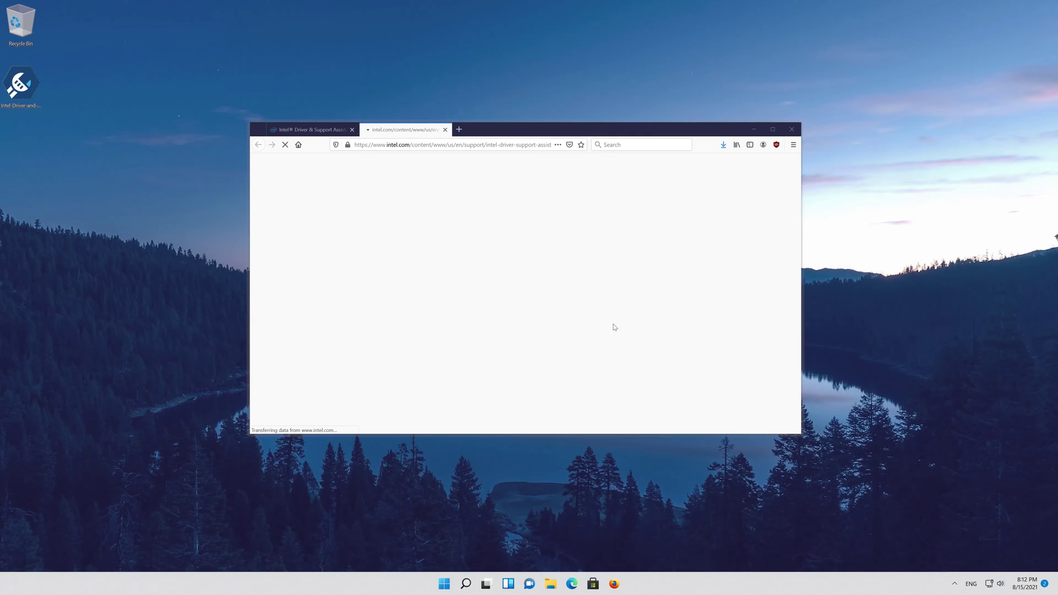
pyautogui.scroll(-5, 551, 335)
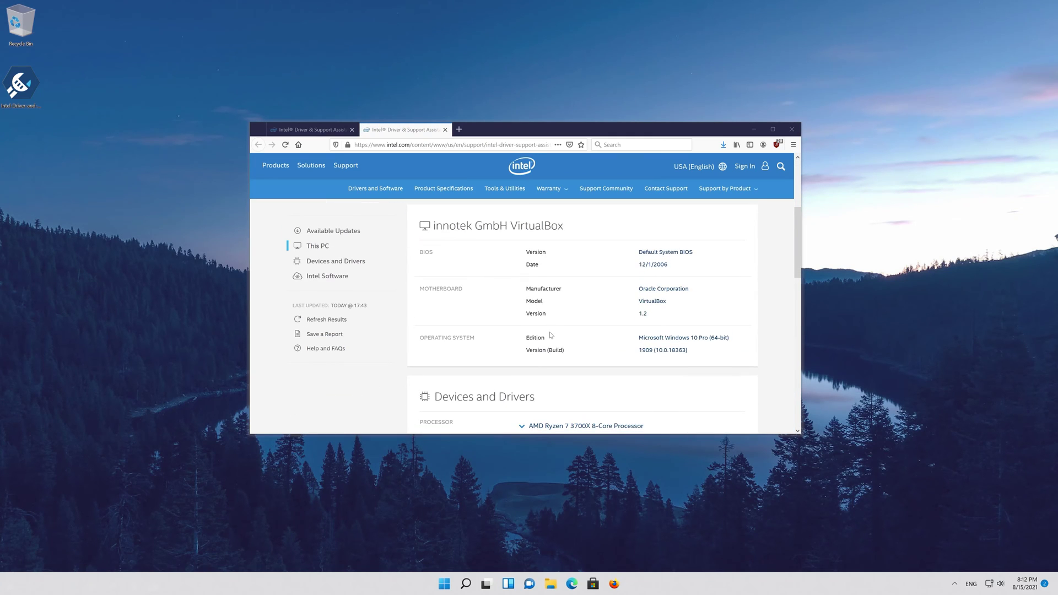
pyautogui.scroll(-3, 551, 335)
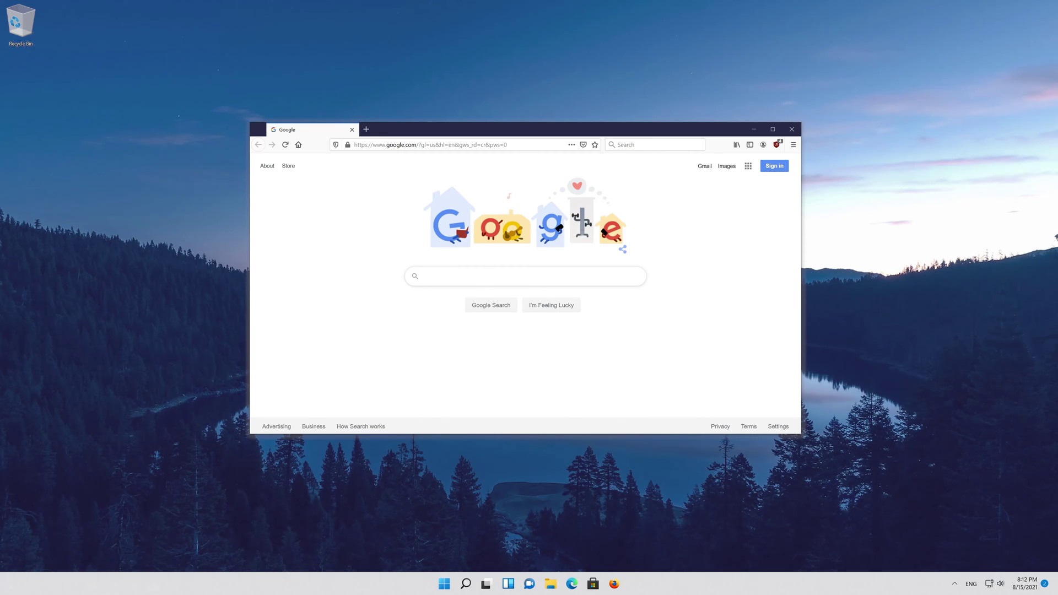
# Search Google for "amd gpu drivers download" and open the AMD Drivers and Support page
pyautogui.write('amd gp')
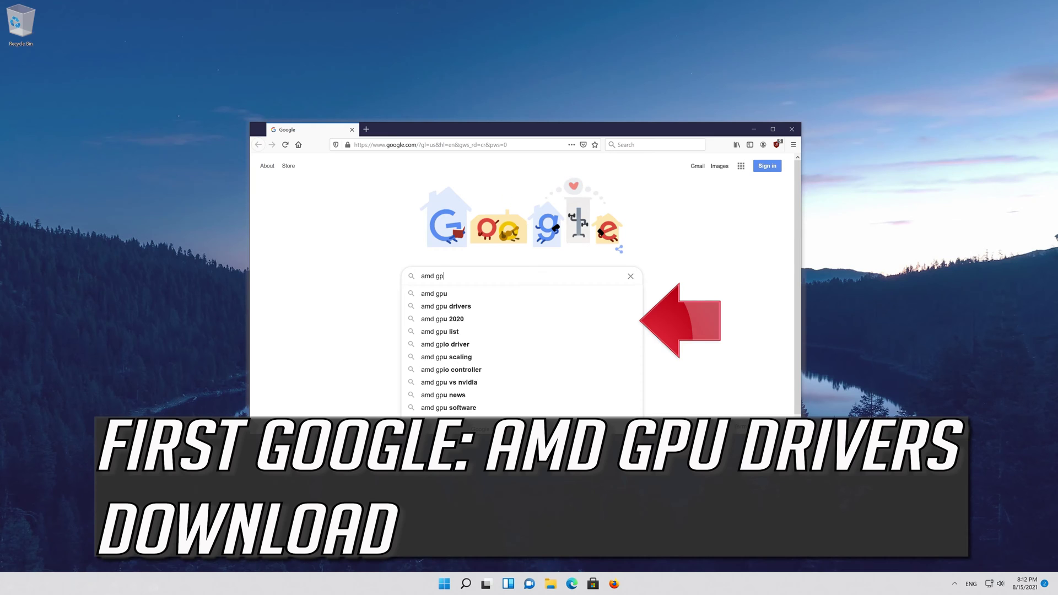
pyautogui.write('u dri')
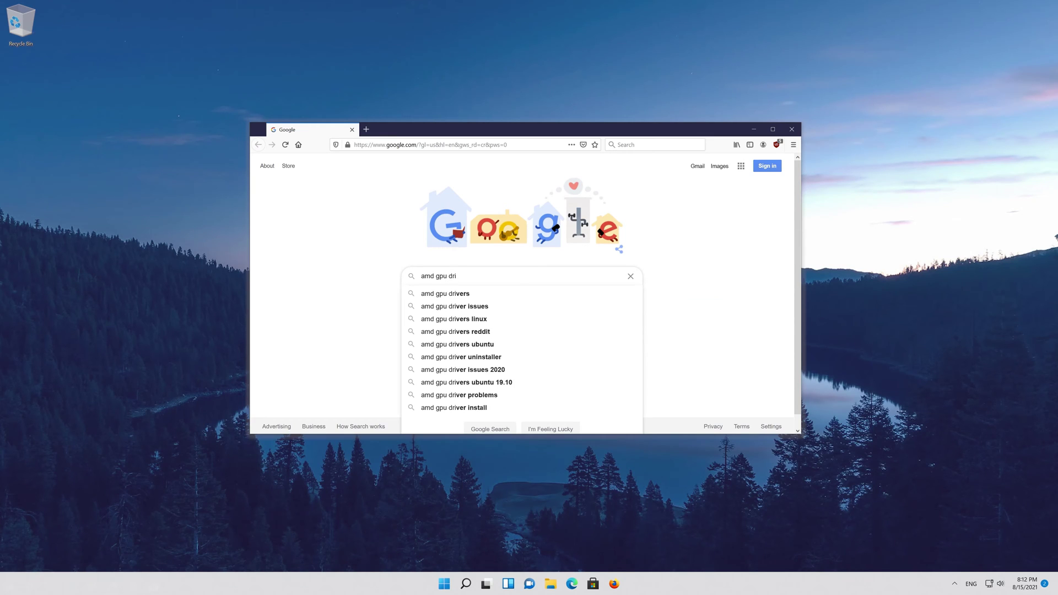
pyautogui.write('vers download')
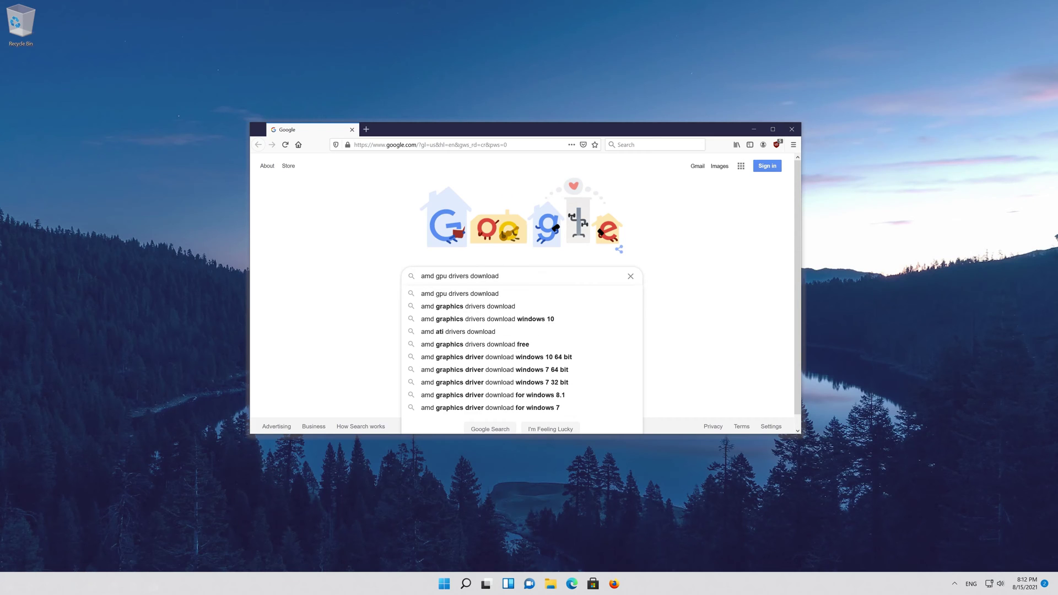
pyautogui.press('Return')
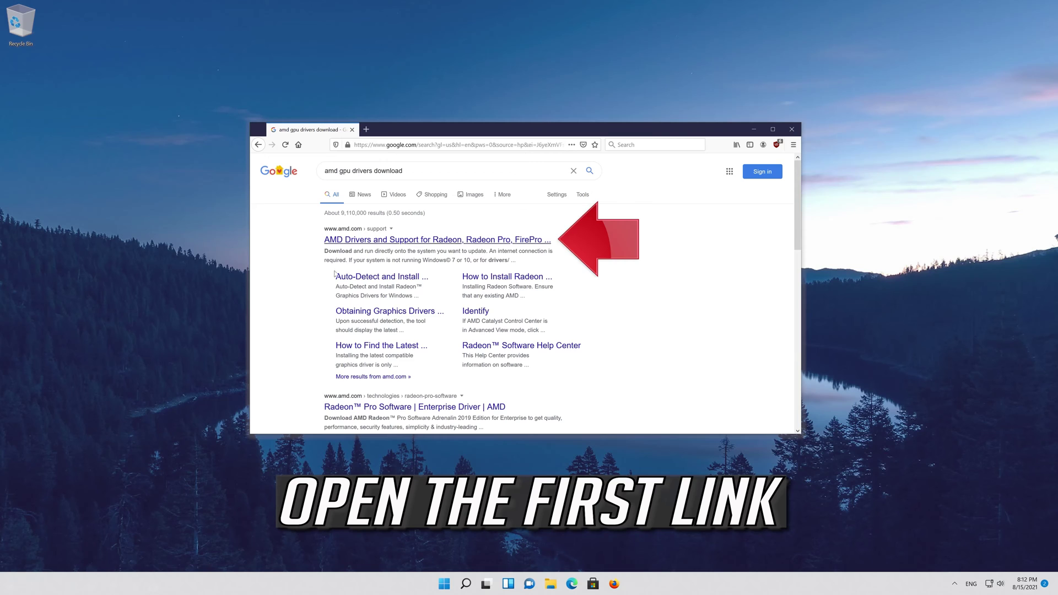
pyautogui.click(415, 241)
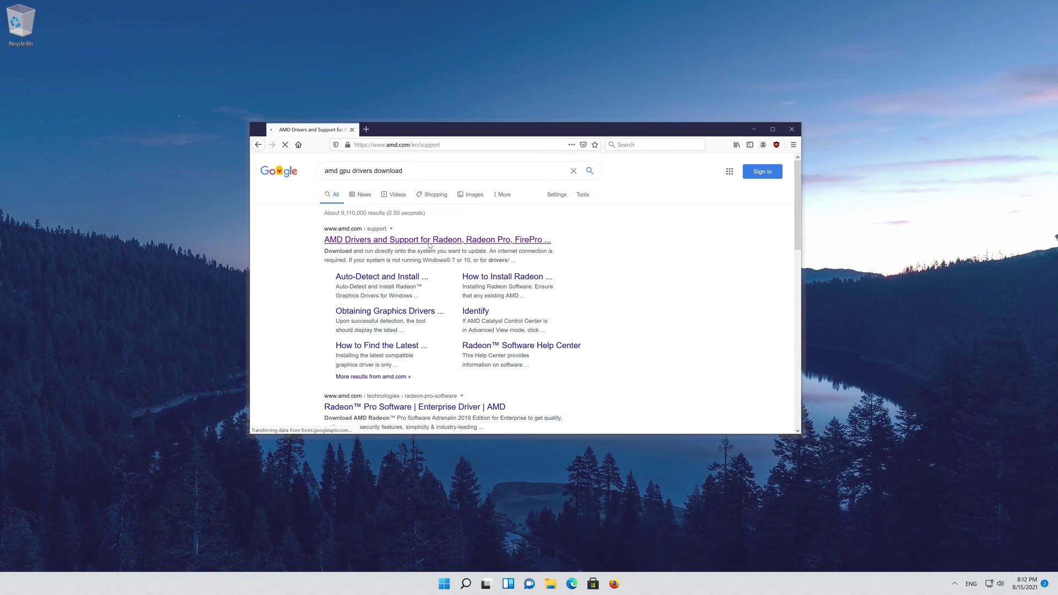
# Download the auto-detect Radeon graphics driver installer for Windows from AMD's support page and save the file
pyautogui.scroll(-2, 430, 245)
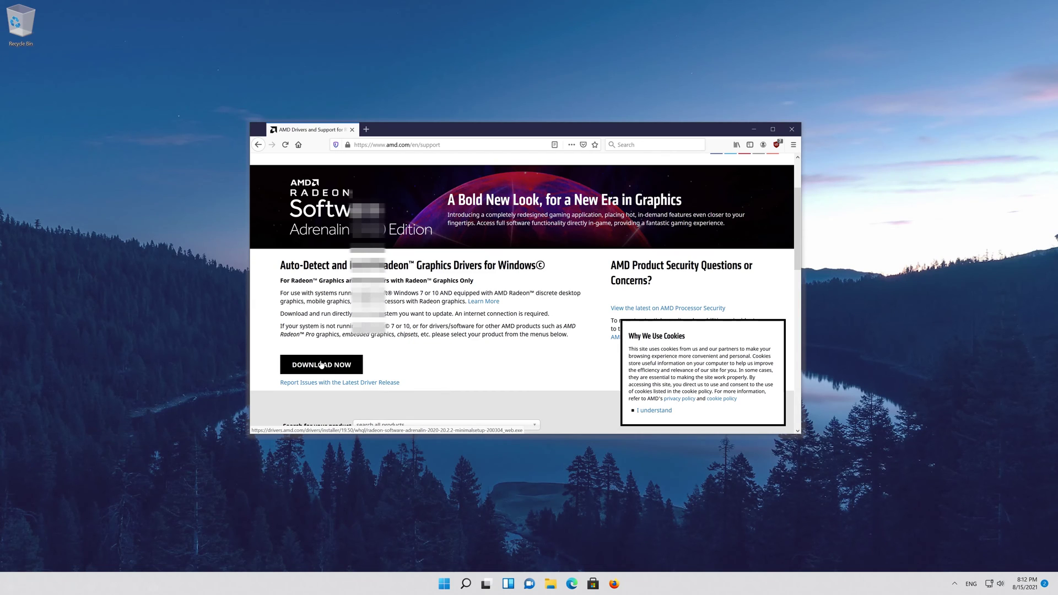
pyautogui.click(321, 364)
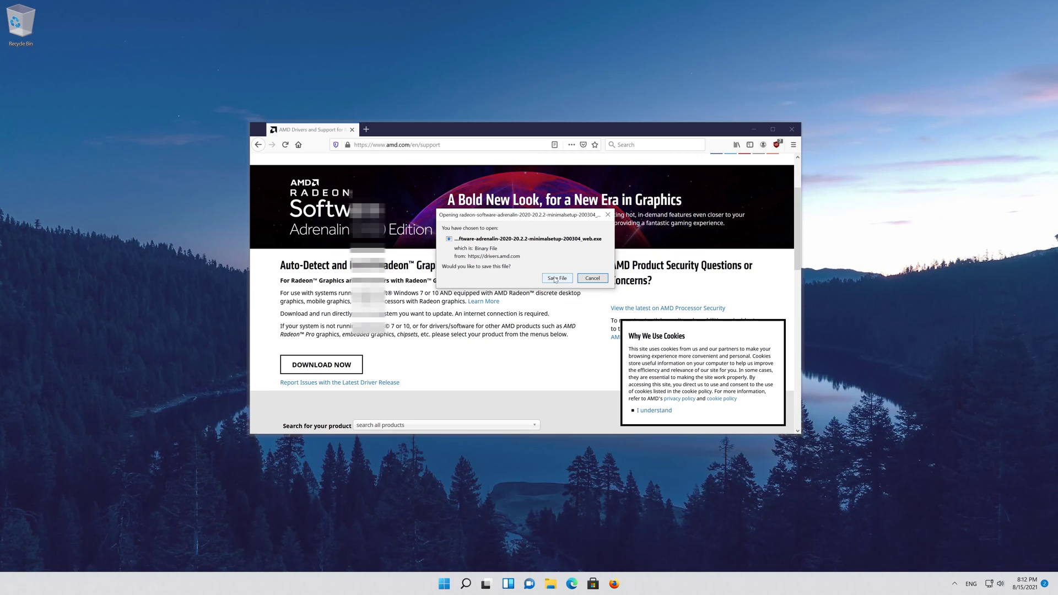
pyautogui.click(557, 279)
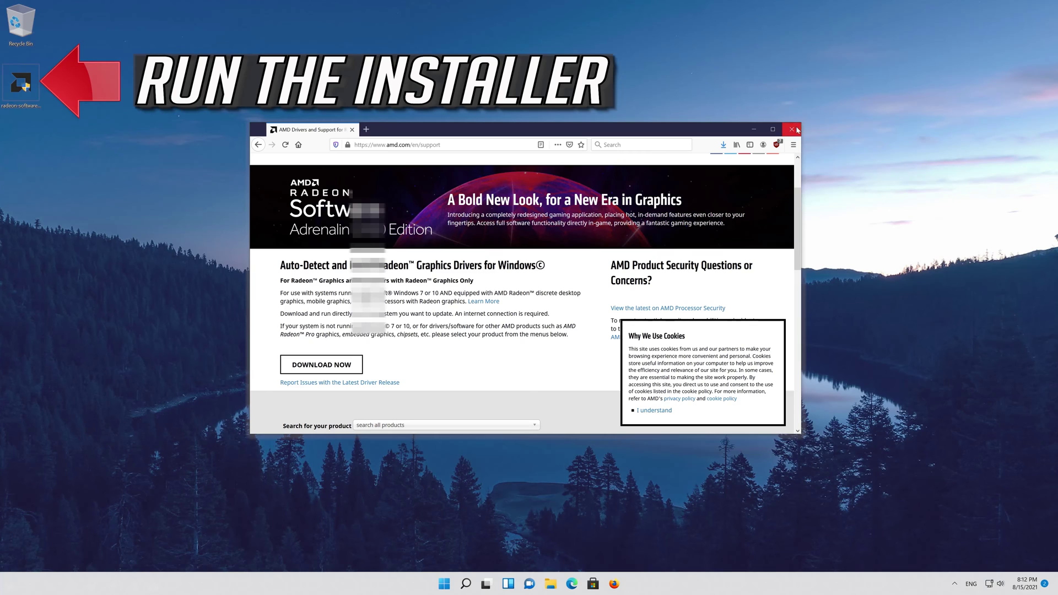
# Close the browser, run the Radeon Software installer with permission to change the device, and start installation in the default folder
pyautogui.click(795, 128)
pyautogui.doubleClick(24, 97)
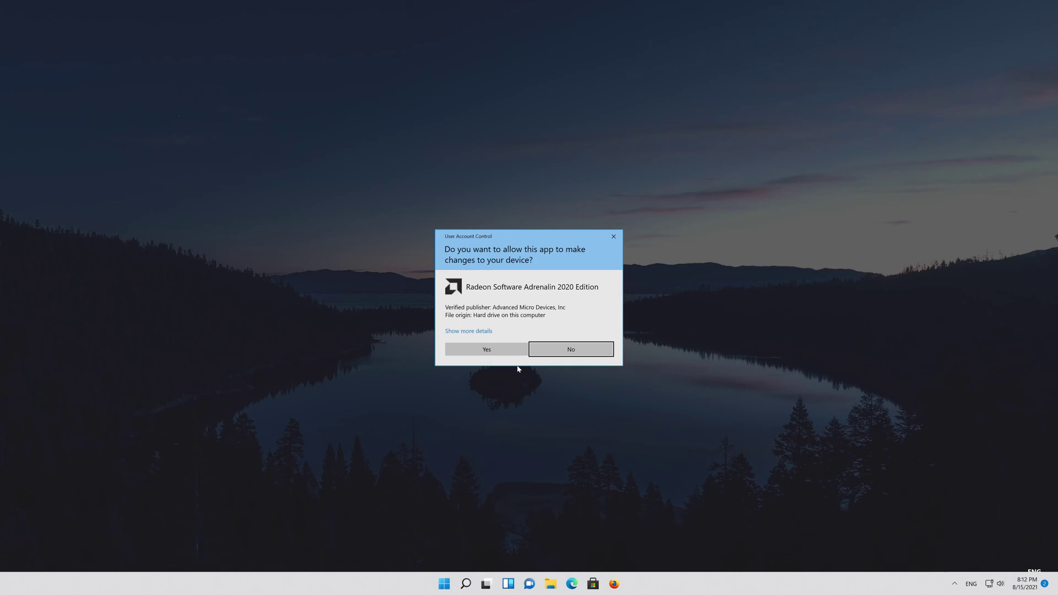
pyautogui.click(467, 351)
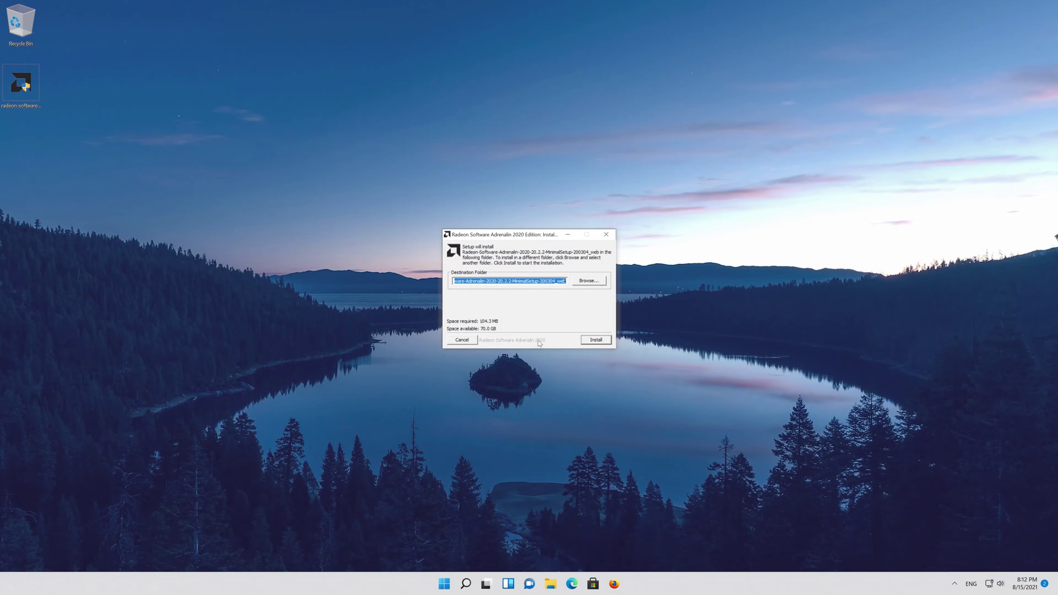
pyautogui.click(600, 341)
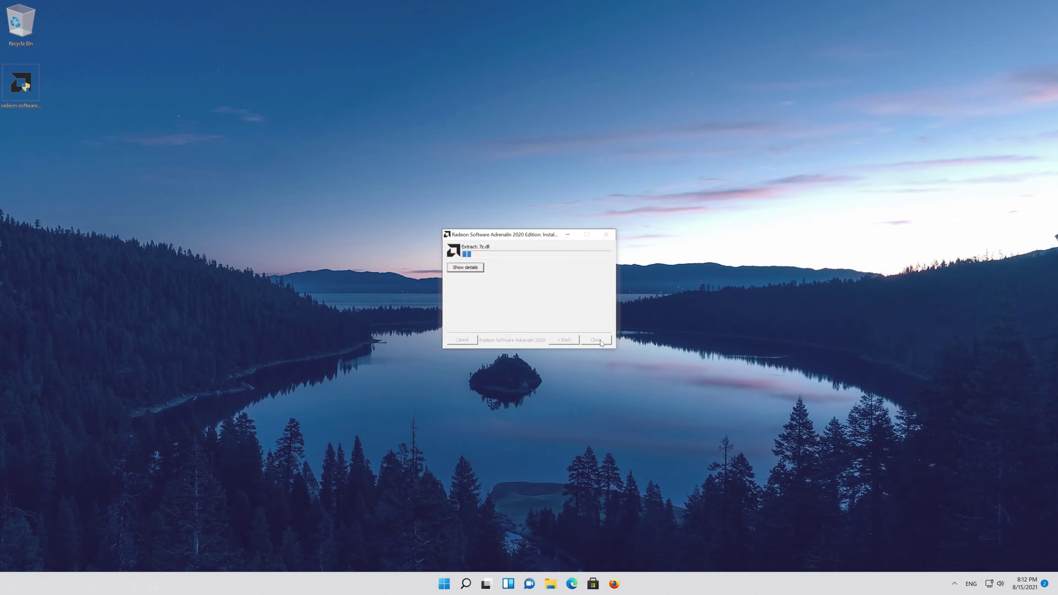